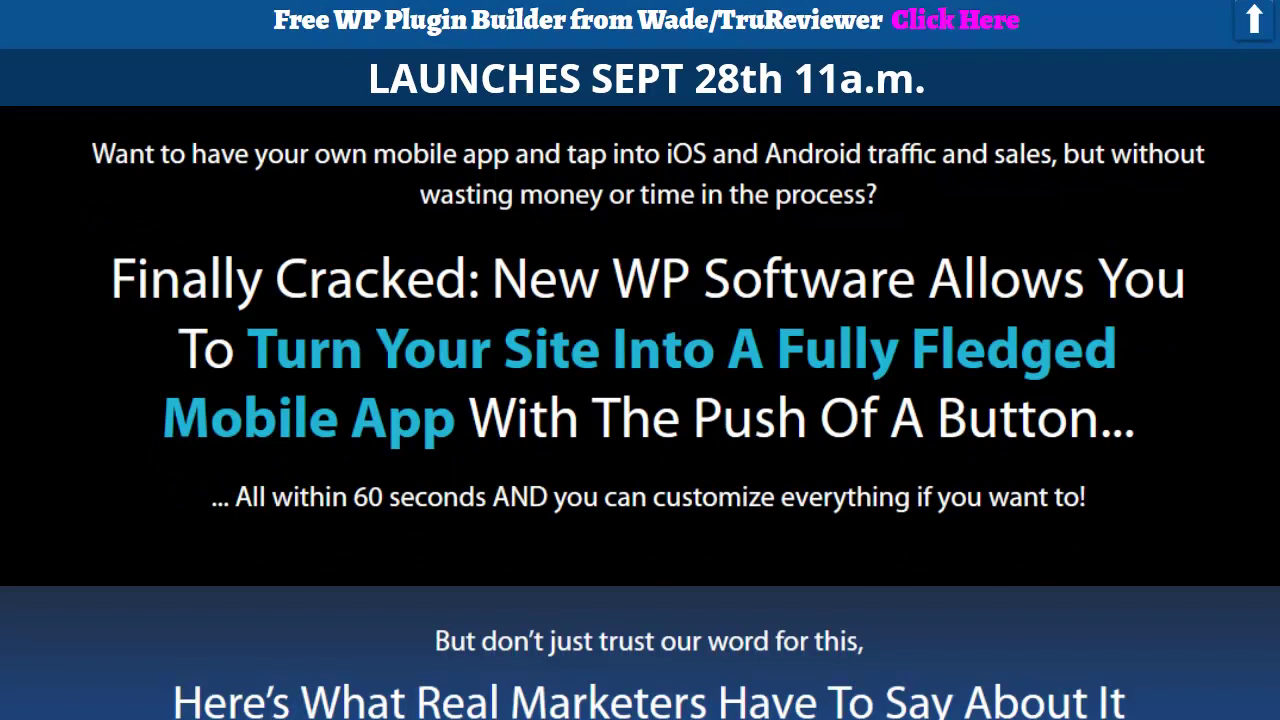
Scroll the bonuscrate.com page past testimonials, features and templates to the demo video and $16.93 Buy Now box
{"action": "scroll", "coordinate": [640, 384], "scroll_direction": "down", "scroll_amount": 6}
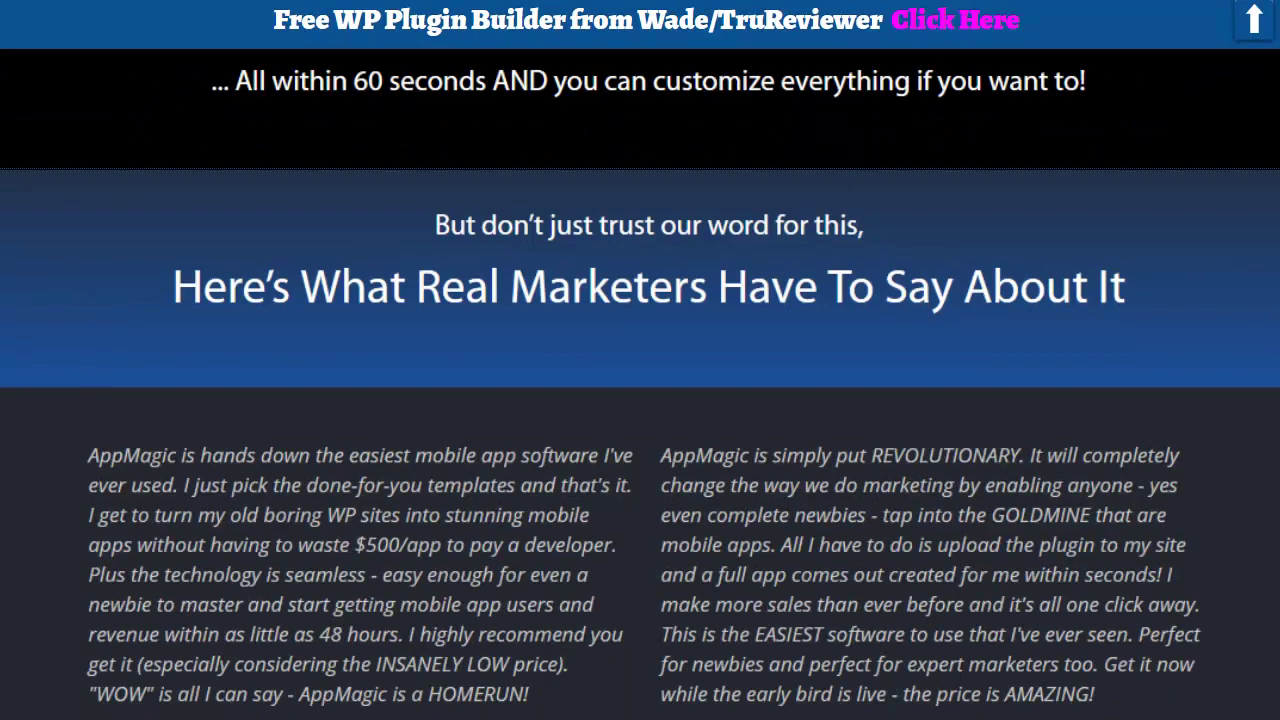
{"action": "scroll", "coordinate": [640, 384], "scroll_direction": "down", "scroll_amount": 4}
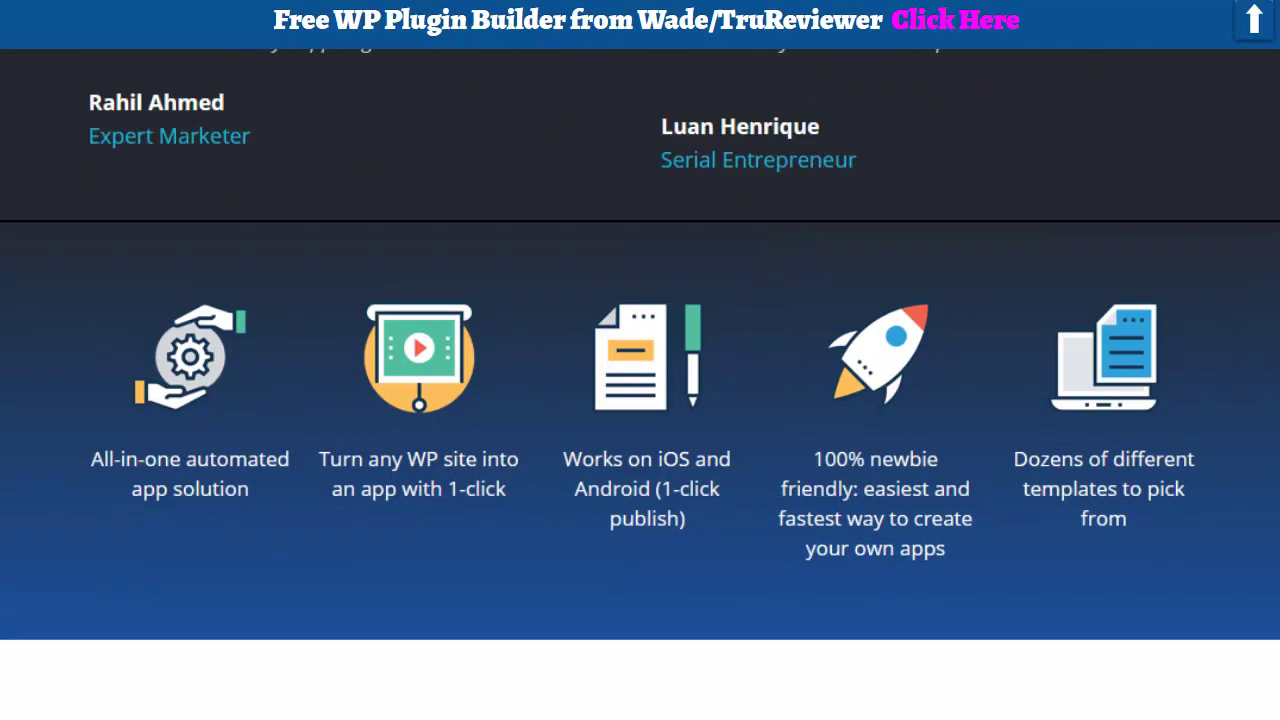
{"action": "scroll", "coordinate": [640, 384], "scroll_direction": "down", "scroll_amount": 6}
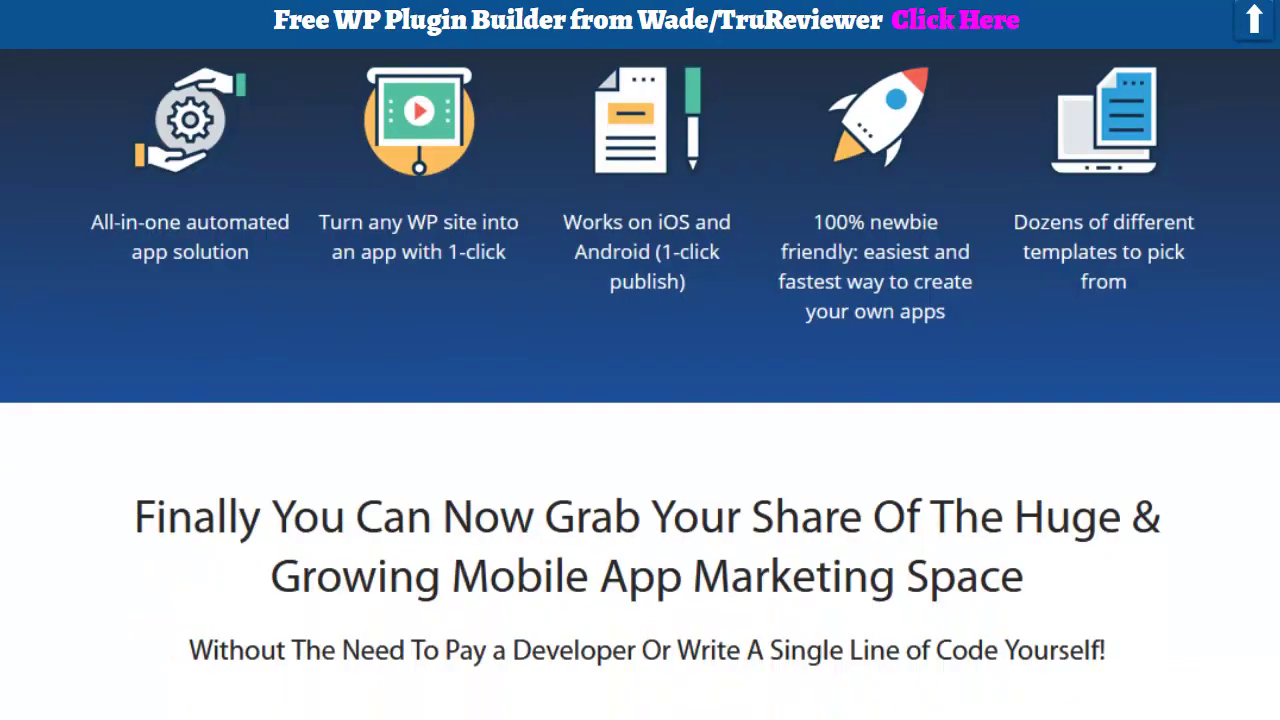
{"action": "scroll", "coordinate": [640, 384], "scroll_direction": "down", "scroll_amount": 1}
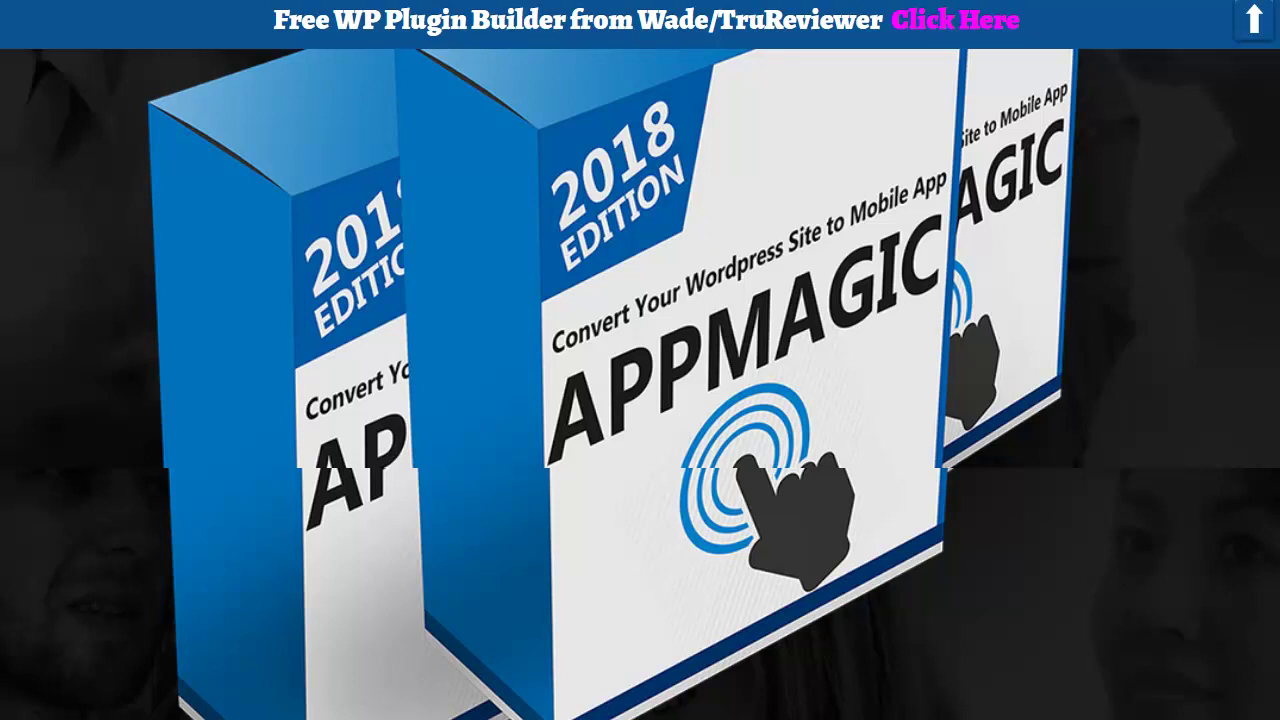
{"action": "scroll", "coordinate": [640, 384], "scroll_direction": "down", "scroll_amount": 20}
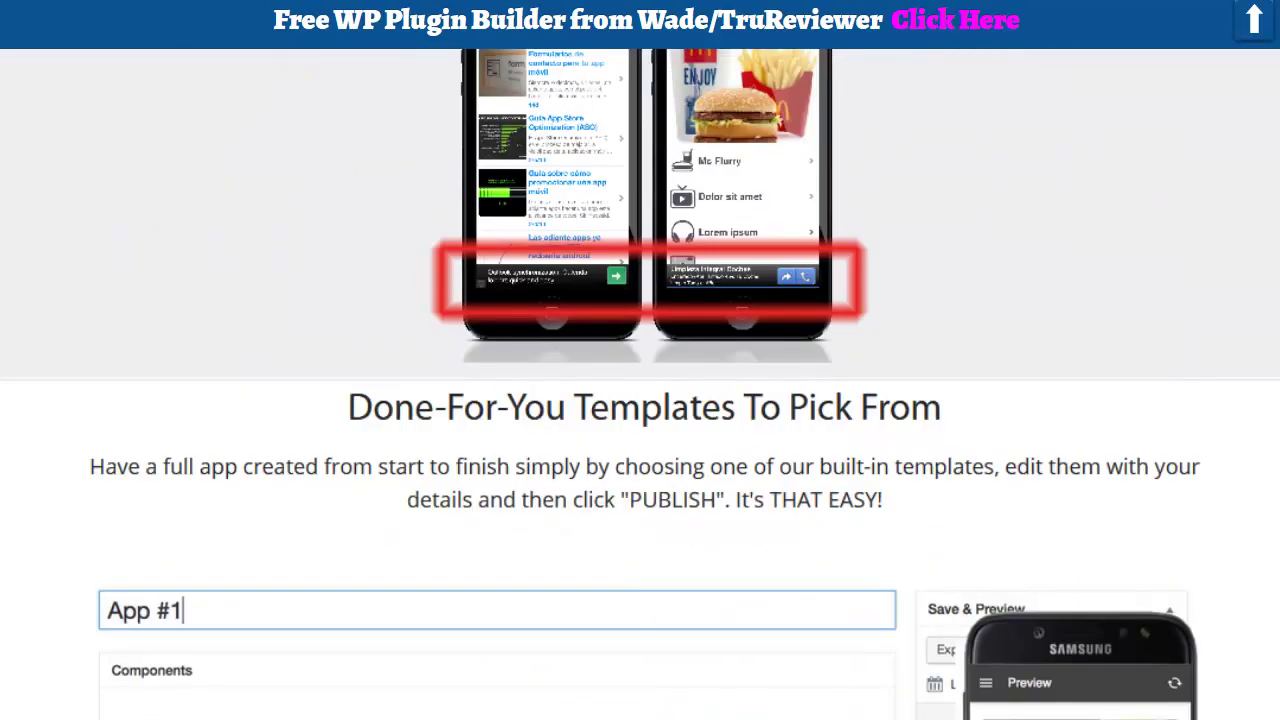
{"action": "scroll", "coordinate": [640, 384], "scroll_direction": "down", "scroll_amount": 20}
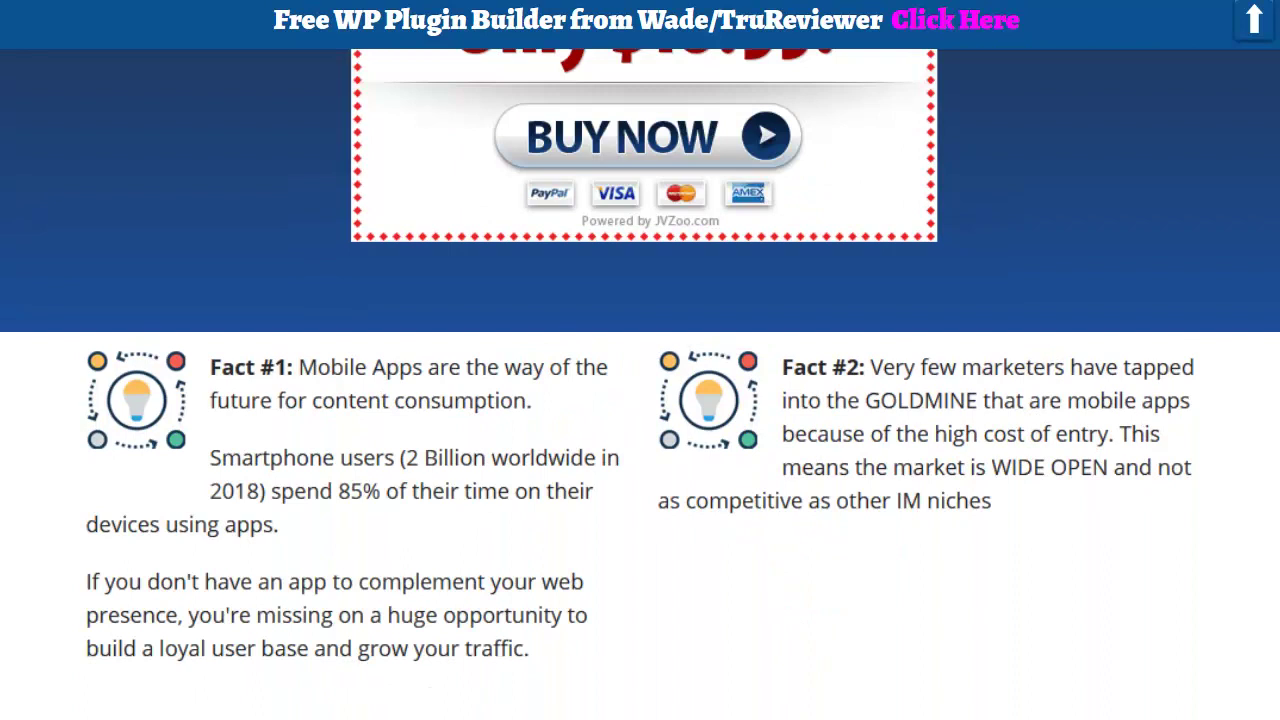
{"action": "scroll", "coordinate": [640, 384], "scroll_direction": "down", "scroll_amount": 20}
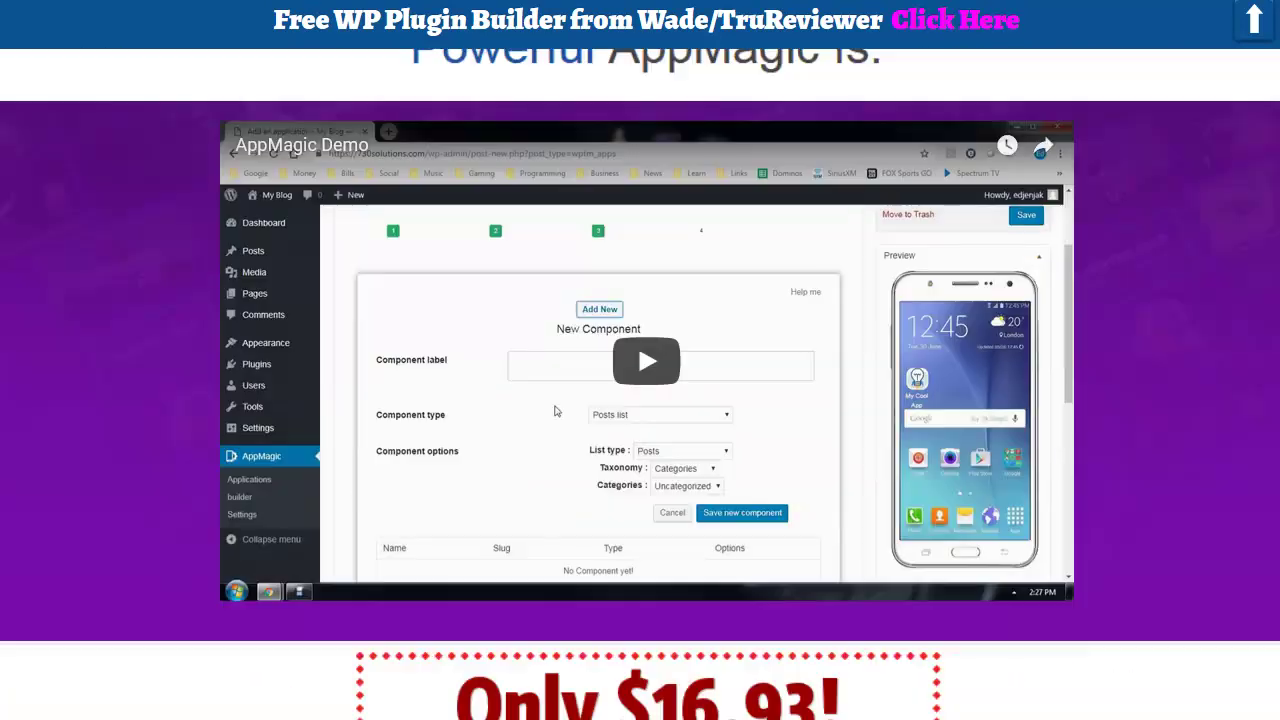
{"action": "scroll", "coordinate": [640, 384], "scroll_direction": "down", "scroll_amount": 14}
{"action": "scroll", "coordinate": [640, 384], "scroll_direction": "up", "scroll_amount": 12}
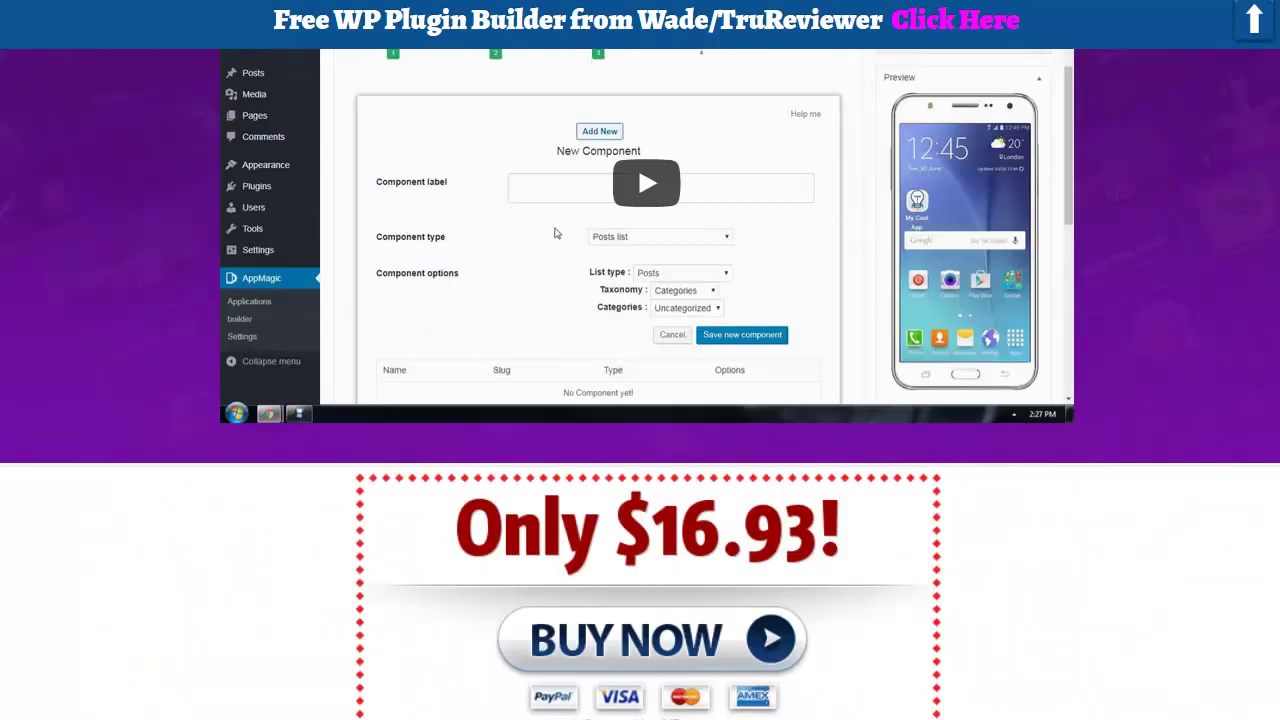
Skim down the extra bonuses list, then jump back to its start
{"action": "scroll", "coordinate": [640, 384], "scroll_direction": "down", "scroll_amount": 15}
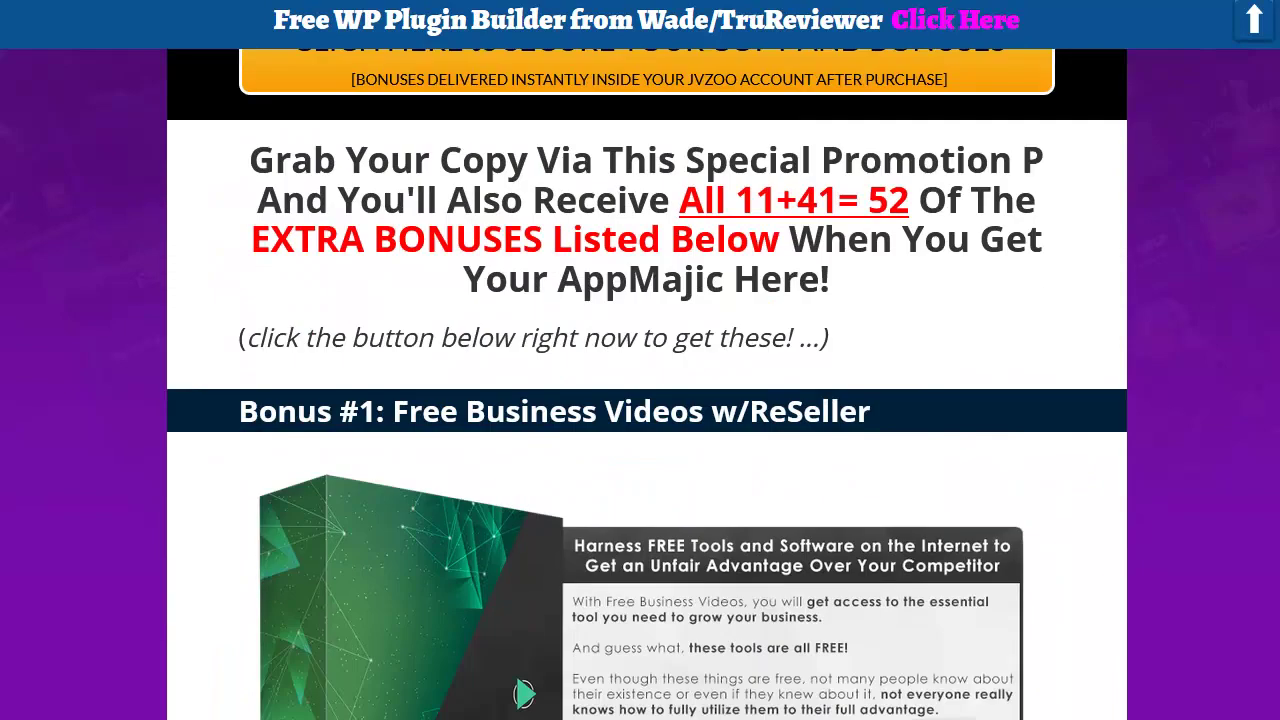
{"action": "scroll", "coordinate": [640, 384], "scroll_direction": "down", "scroll_amount": 3}
{"action": "scroll", "coordinate": [640, 384], "scroll_direction": "down", "scroll_amount": 3}
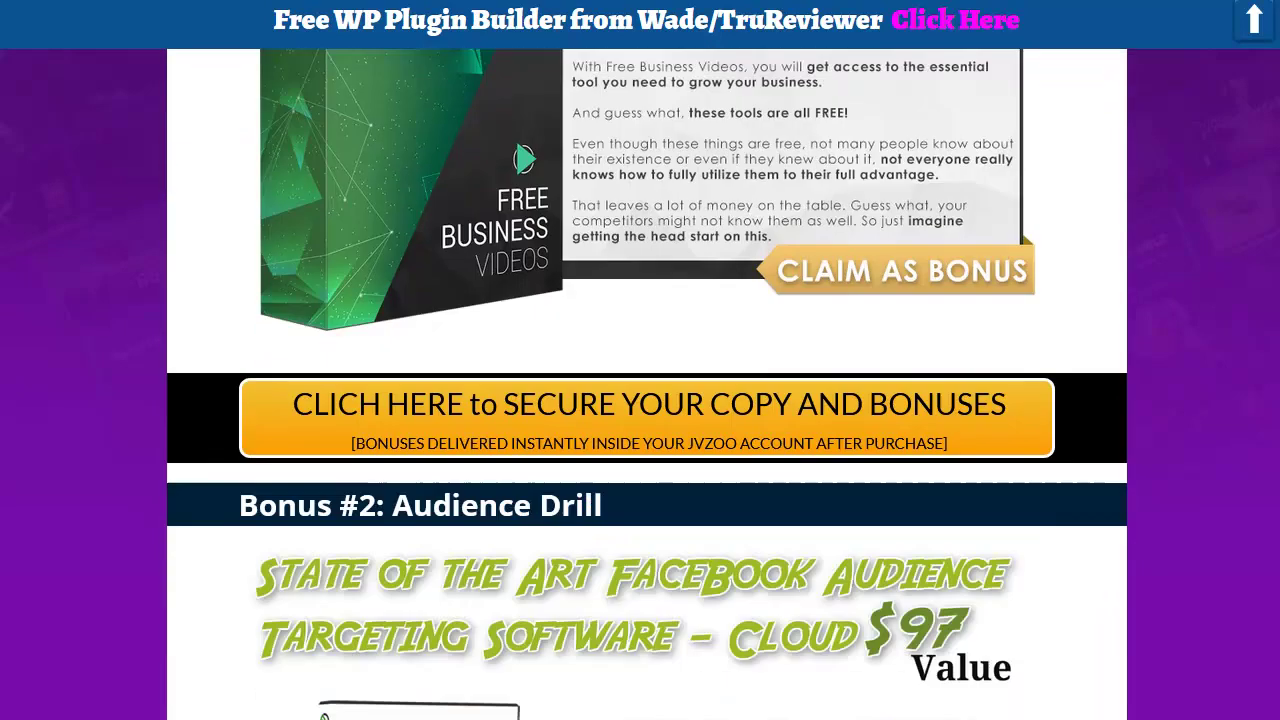
{"action": "scroll", "coordinate": [640, 384], "scroll_direction": "down", "scroll_amount": 5}
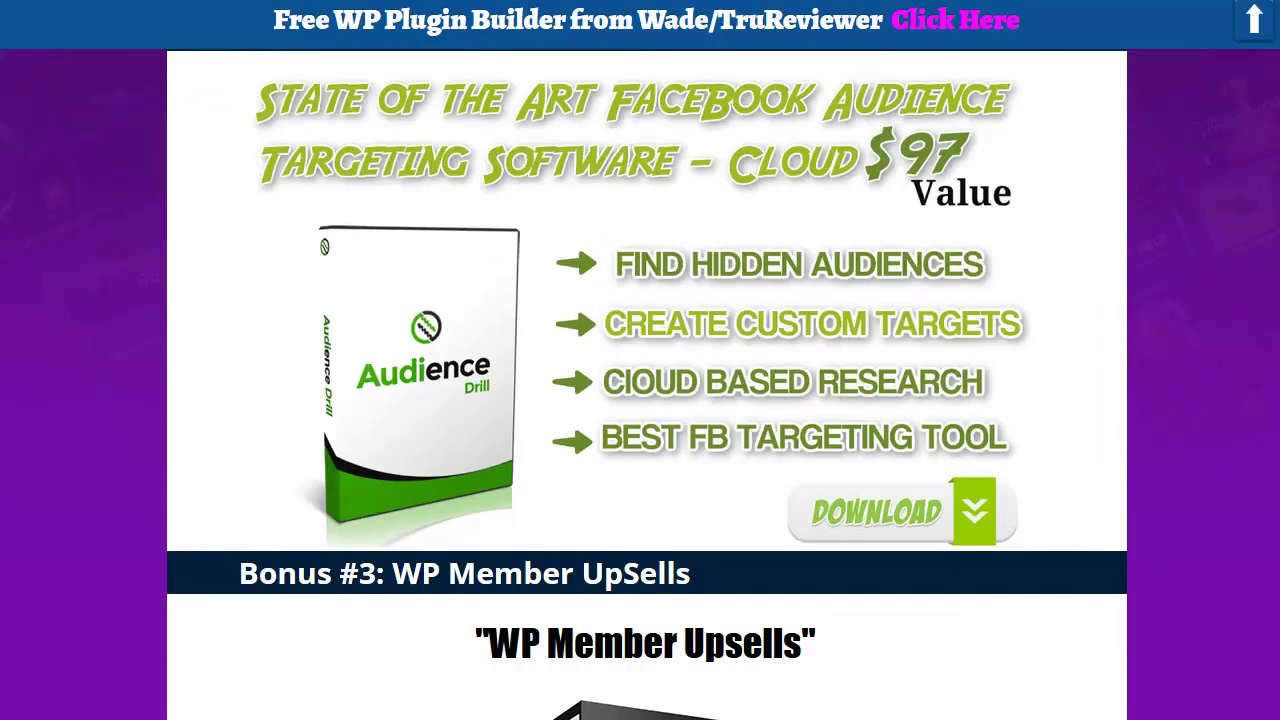
{"action": "scroll", "coordinate": [640, 384], "scroll_direction": "down", "scroll_amount": 4}
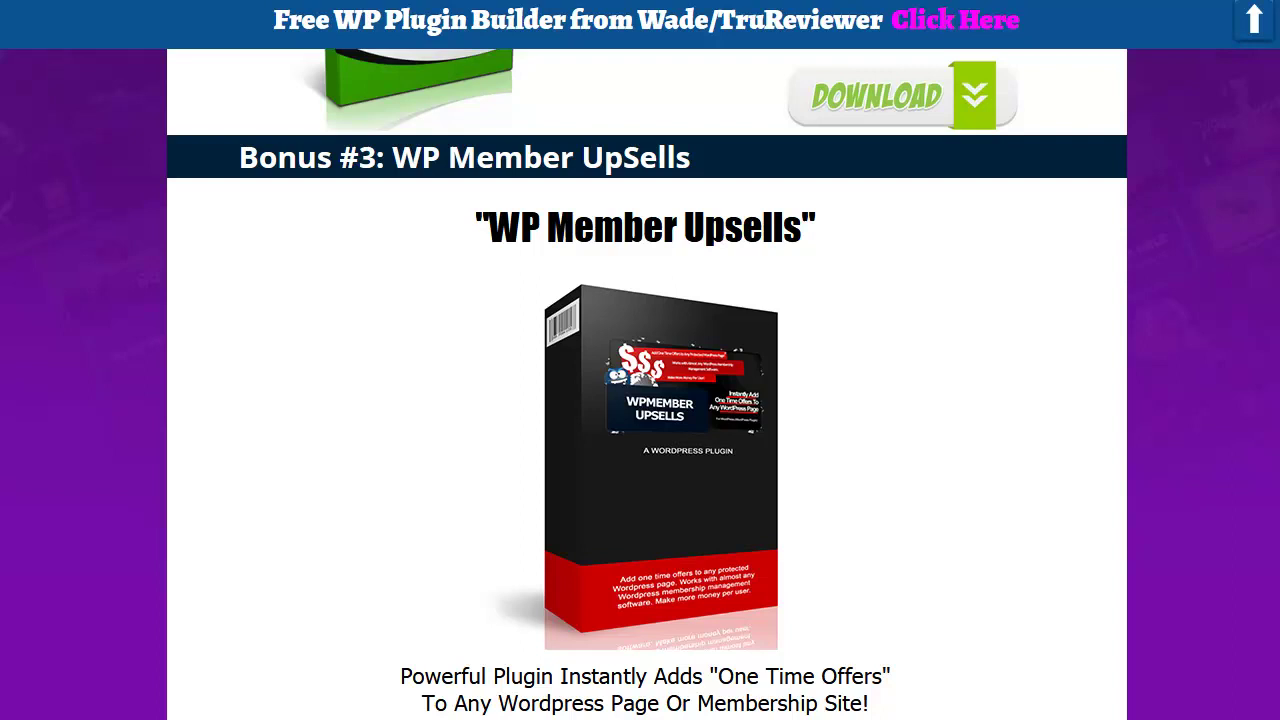
{"action": "key", "text": "Home"}
Read through the bonuses from Bonus #1 Free Business Videos down to Bonus #25 SociConnect
{"action": "scroll", "coordinate": [640, 384], "scroll_direction": "down", "scroll_amount": 3}
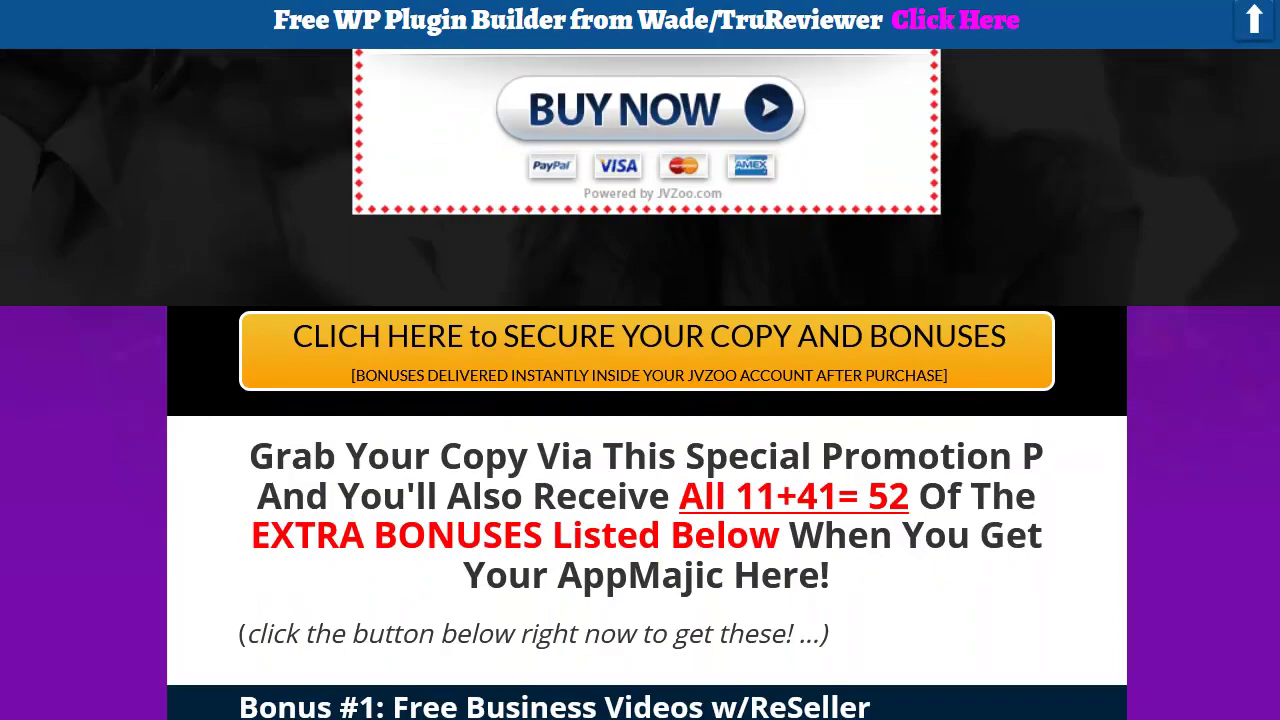
{"action": "scroll", "coordinate": [904, 424], "scroll_direction": "down", "scroll_amount": 20}
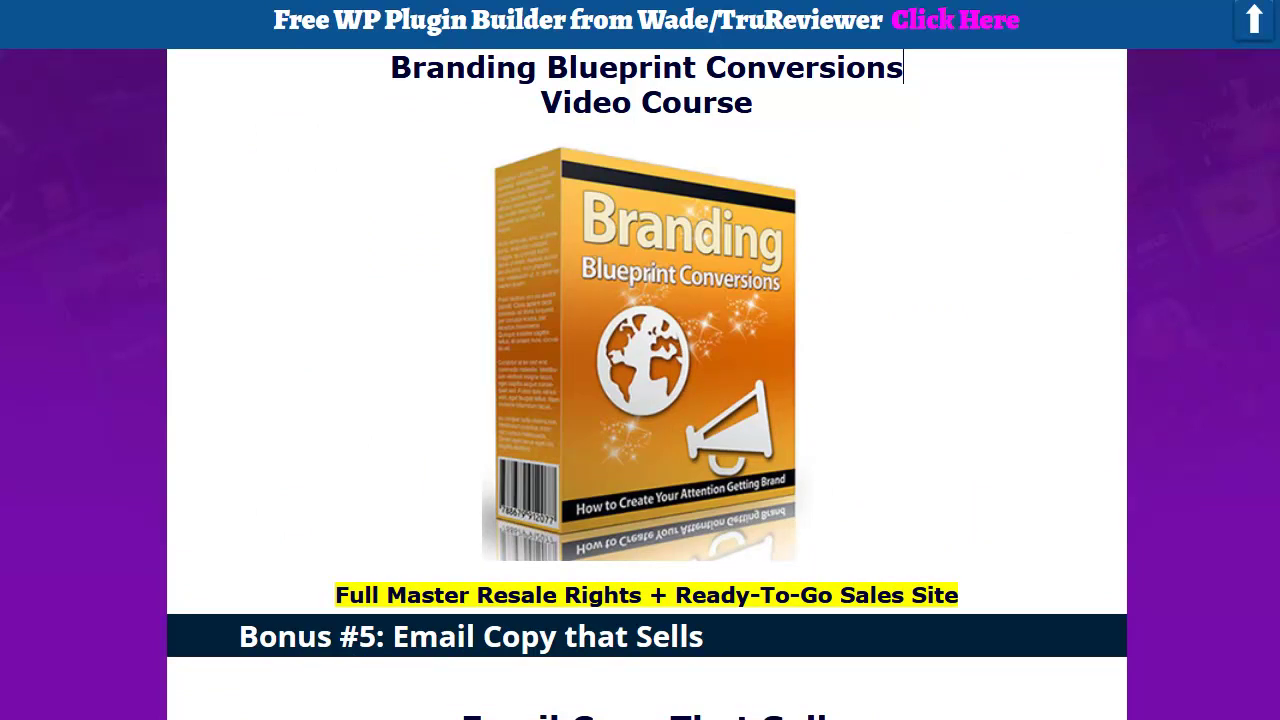
{"action": "scroll", "coordinate": [640, 384], "scroll_direction": "down", "scroll_amount": 6}
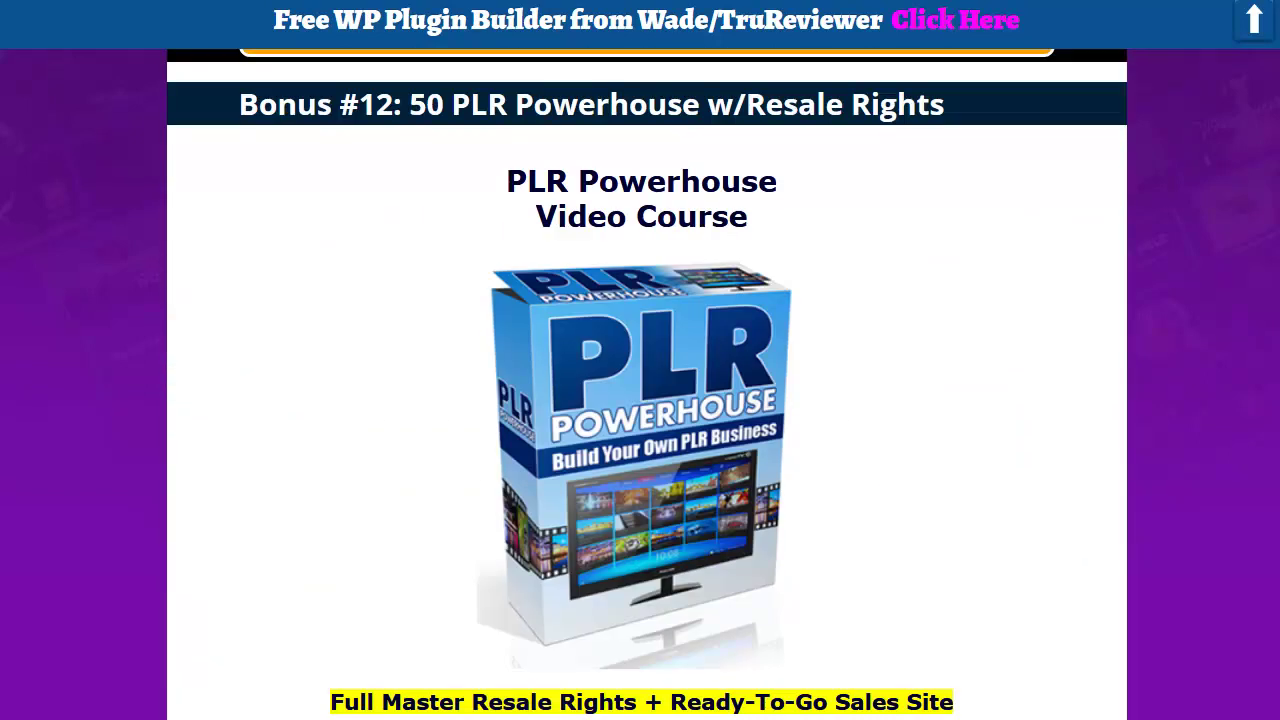
{"action": "scroll", "coordinate": [647, 384], "scroll_direction": "down", "scroll_amount": 7}
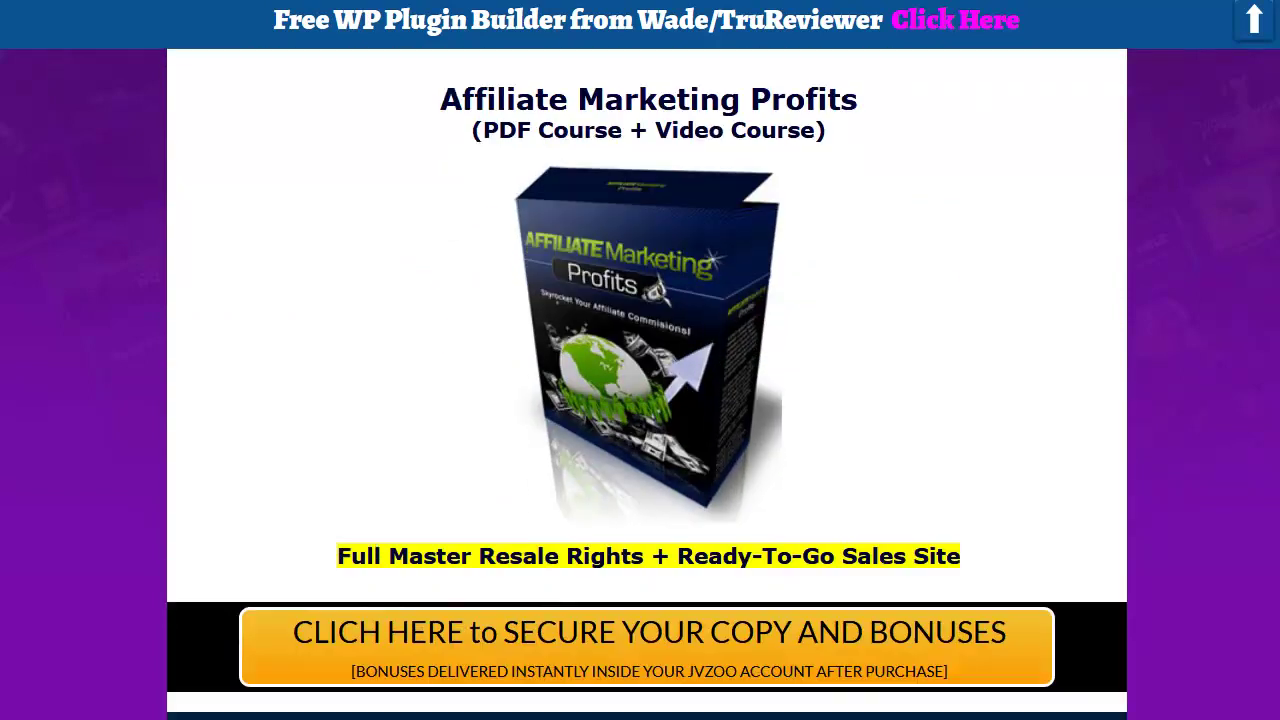
{"action": "scroll", "coordinate": [647, 384], "scroll_direction": "down", "scroll_amount": 6}
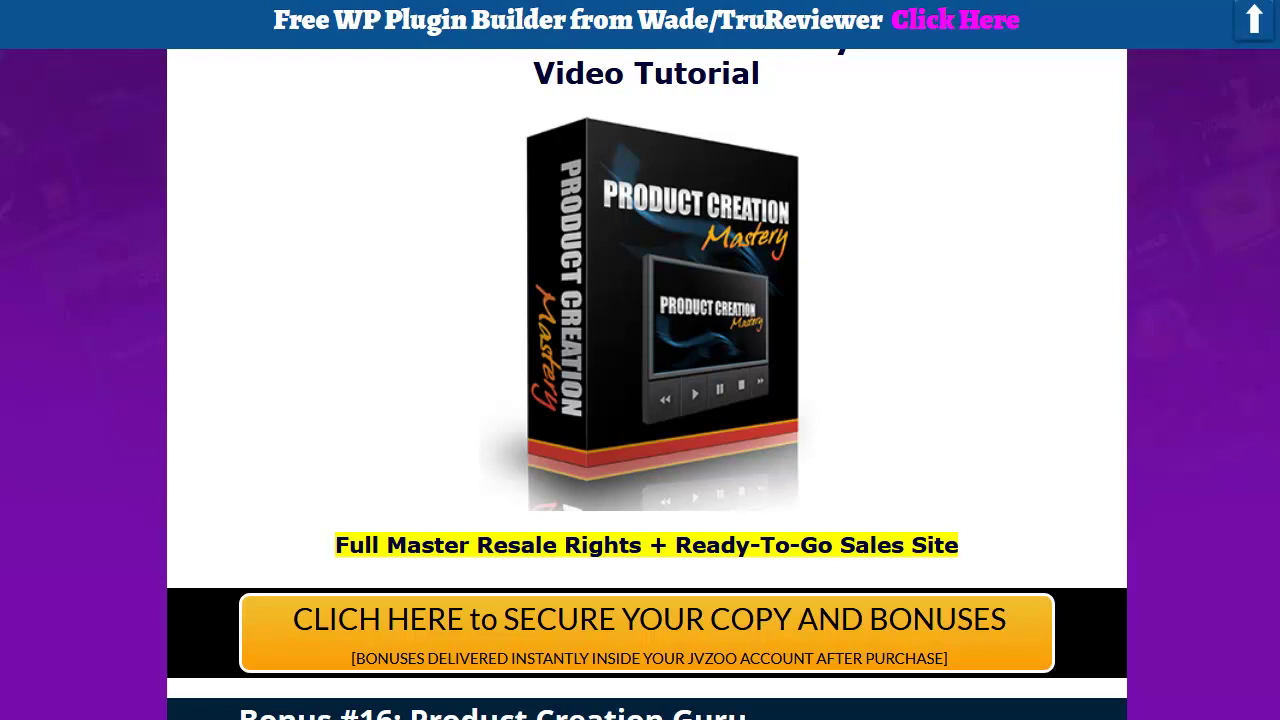
{"action": "scroll", "coordinate": [647, 384], "scroll_direction": "down", "scroll_amount": 16}
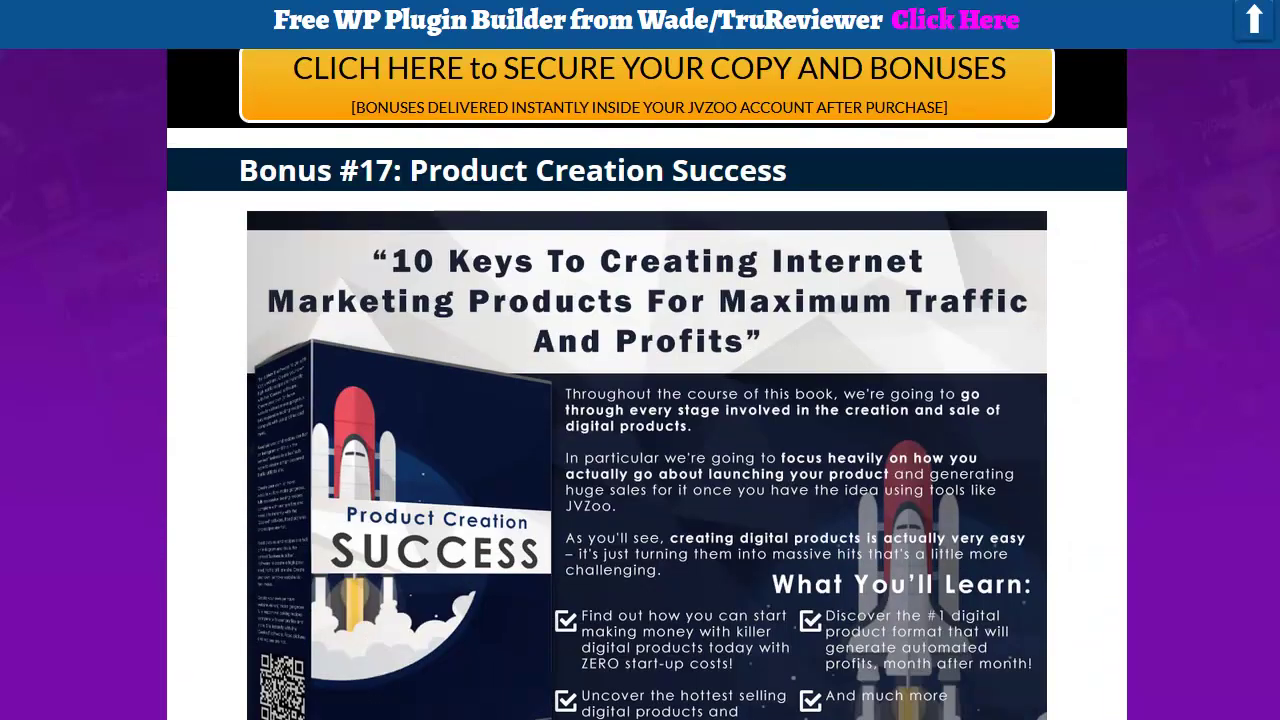
{"action": "scroll", "coordinate": [647, 384], "scroll_direction": "down", "scroll_amount": 2}
{"action": "scroll", "coordinate": [647, 384], "scroll_direction": "down", "scroll_amount": 8}
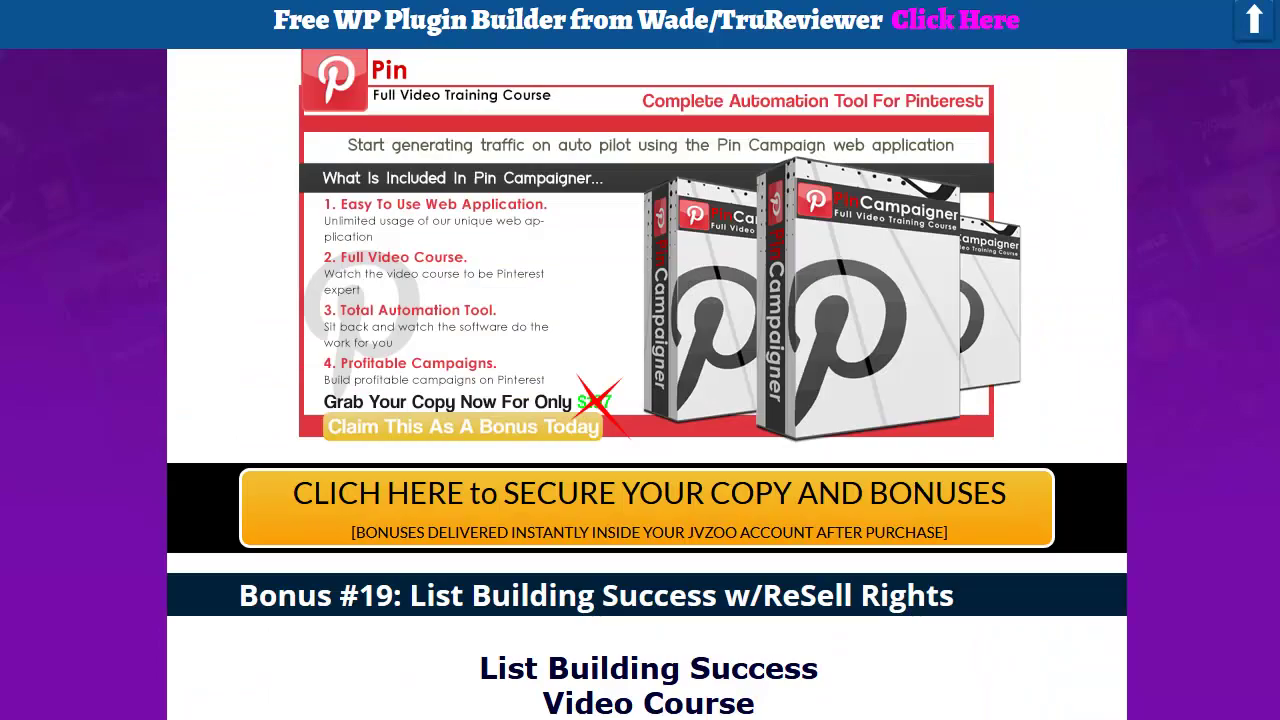
{"action": "scroll", "coordinate": [647, 384], "scroll_direction": "down", "scroll_amount": 11}
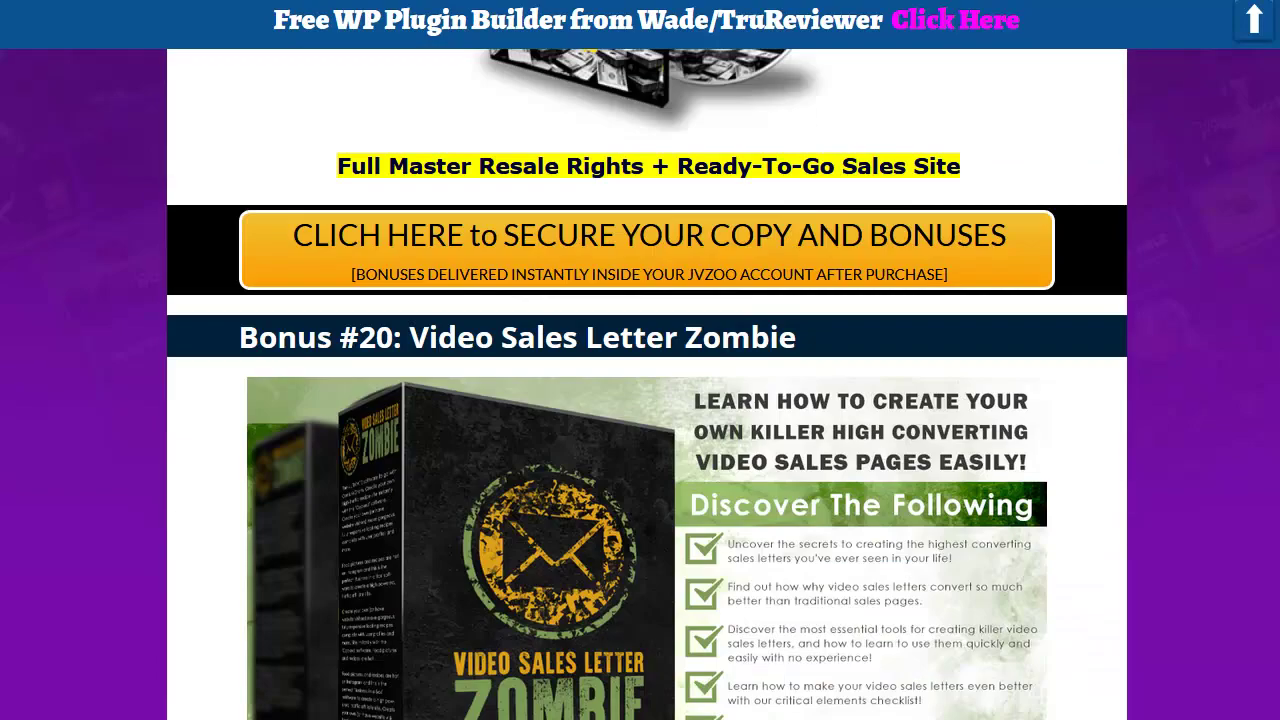
{"action": "scroll", "coordinate": [647, 384], "scroll_direction": "down", "scroll_amount": 11}
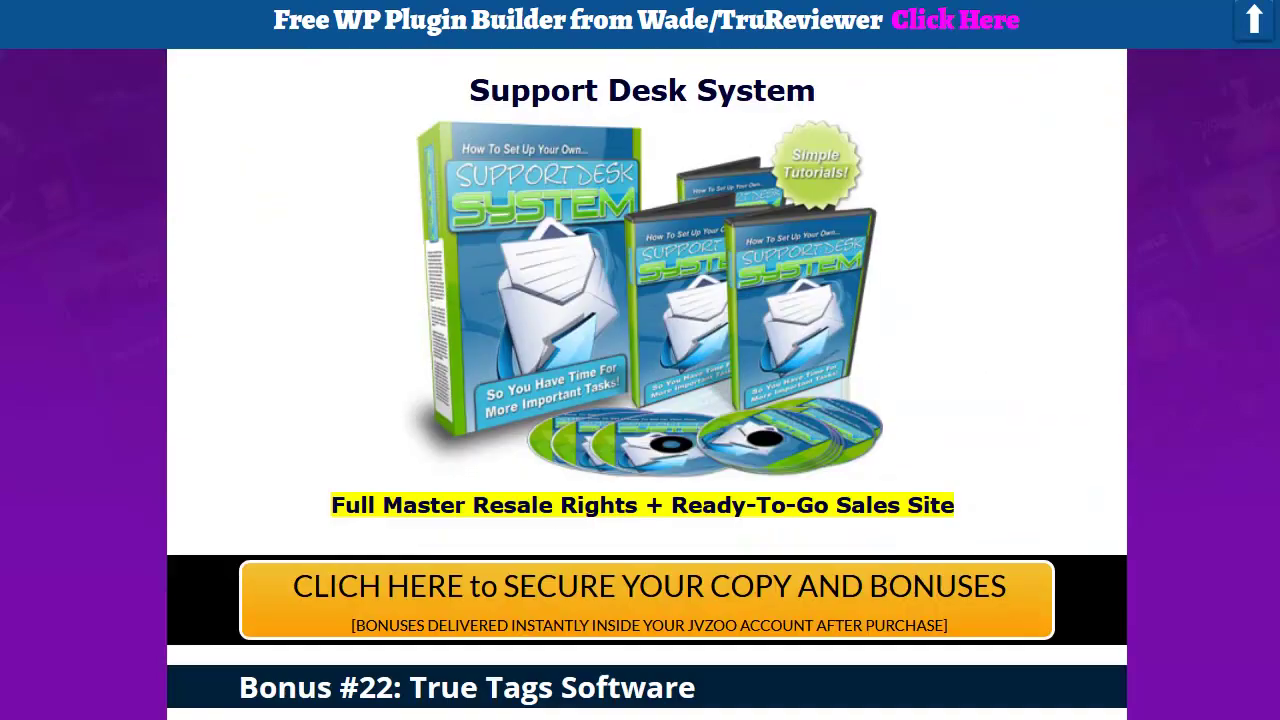
{"action": "scroll", "coordinate": [647, 384], "scroll_direction": "down", "scroll_amount": 7}
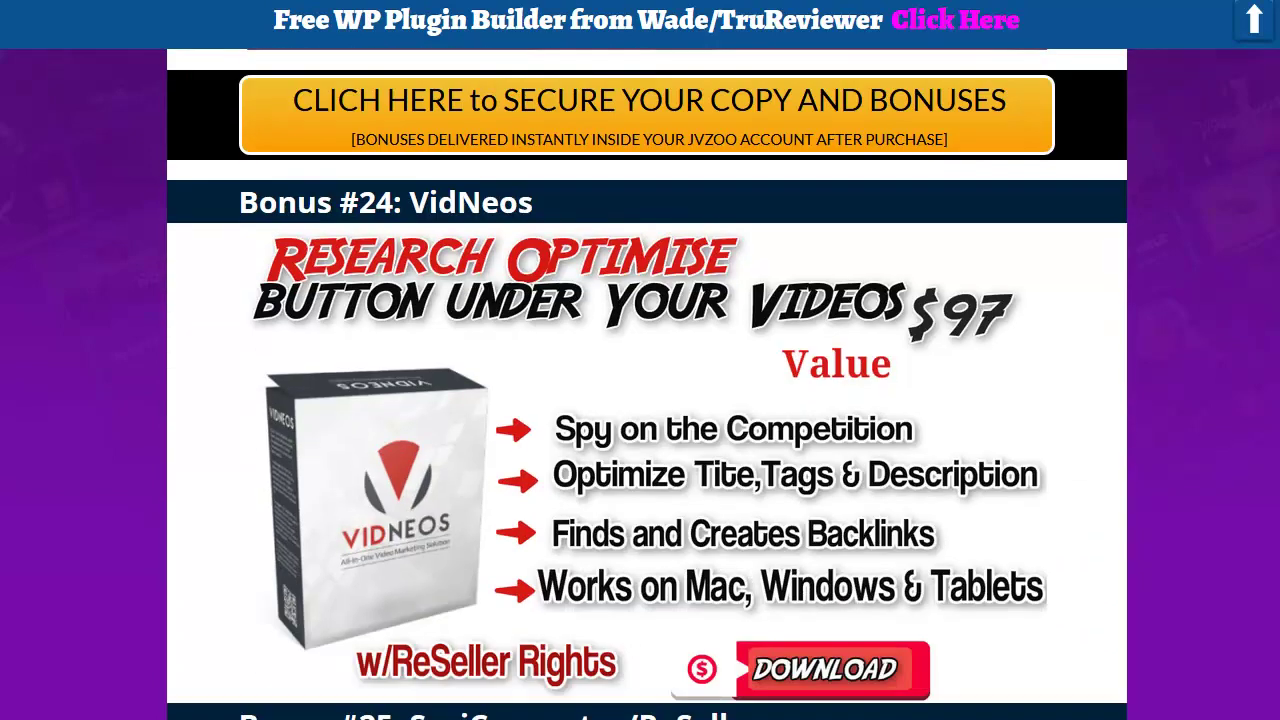
{"action": "scroll", "coordinate": [647, 384], "scroll_direction": "down", "scroll_amount": 13}
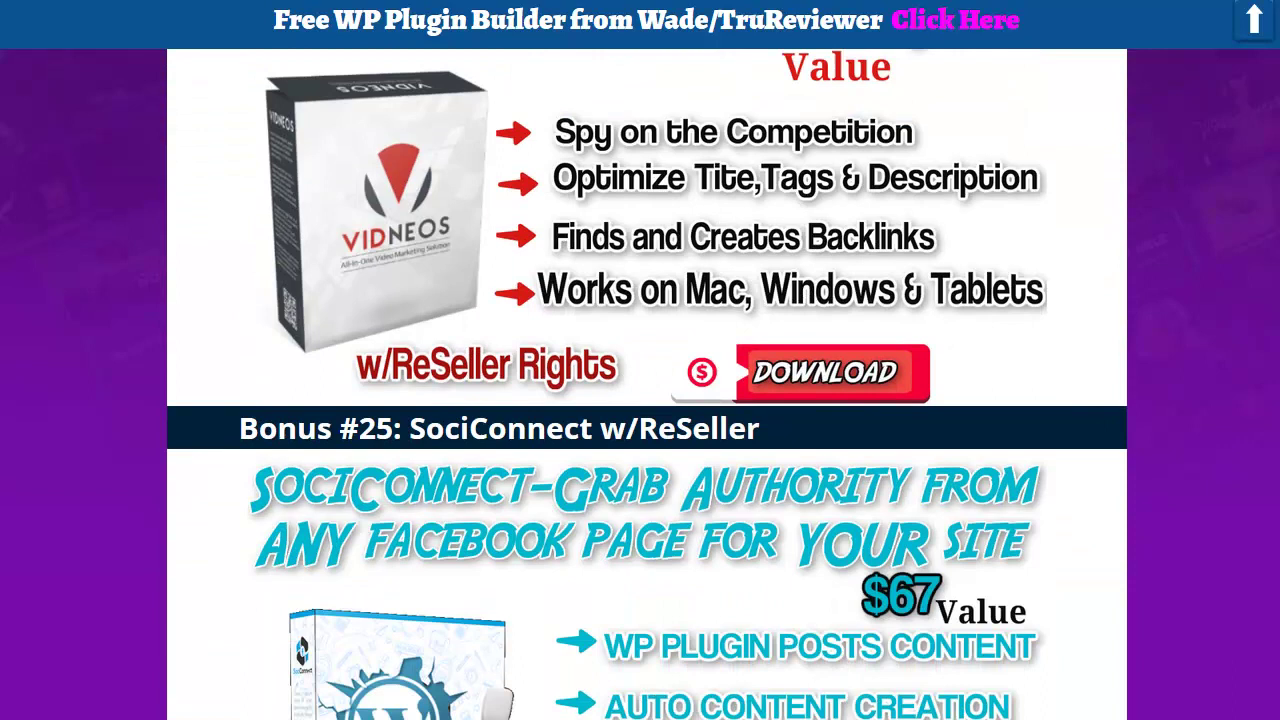
{"action": "scroll", "coordinate": [647, 384], "scroll_direction": "up", "scroll_amount": 20}
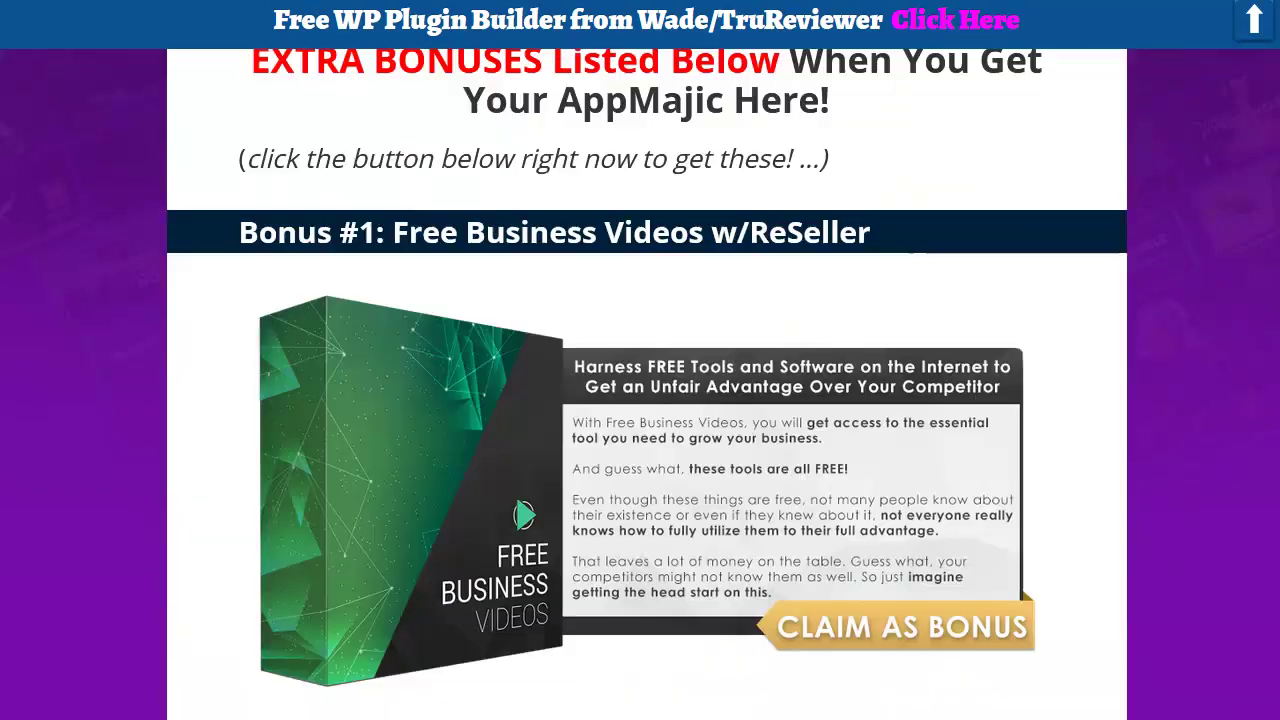
{"action": "scroll", "coordinate": [640, 384], "scroll_direction": "up", "scroll_amount": 15}
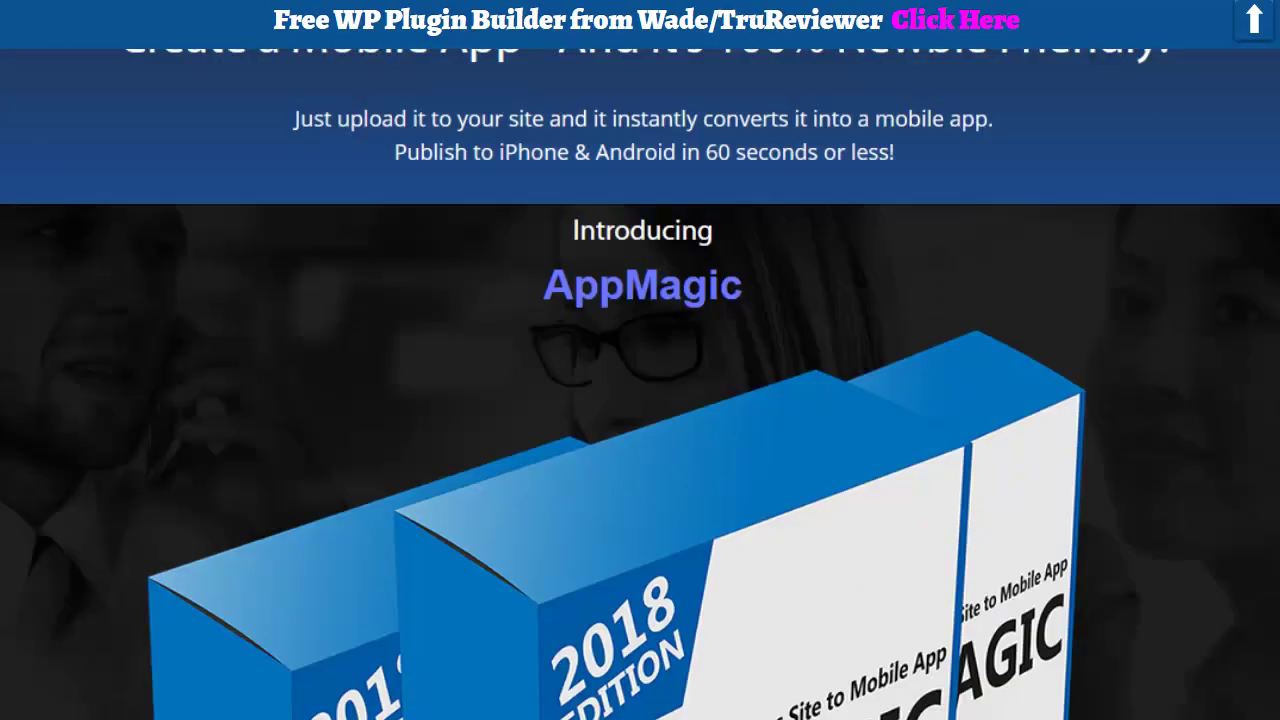
{"action": "scroll", "coordinate": [640, 384], "scroll_direction": "down", "scroll_amount": 15}
{"action": "scroll", "coordinate": [640, 384], "scroll_direction": "up", "scroll_amount": 5}
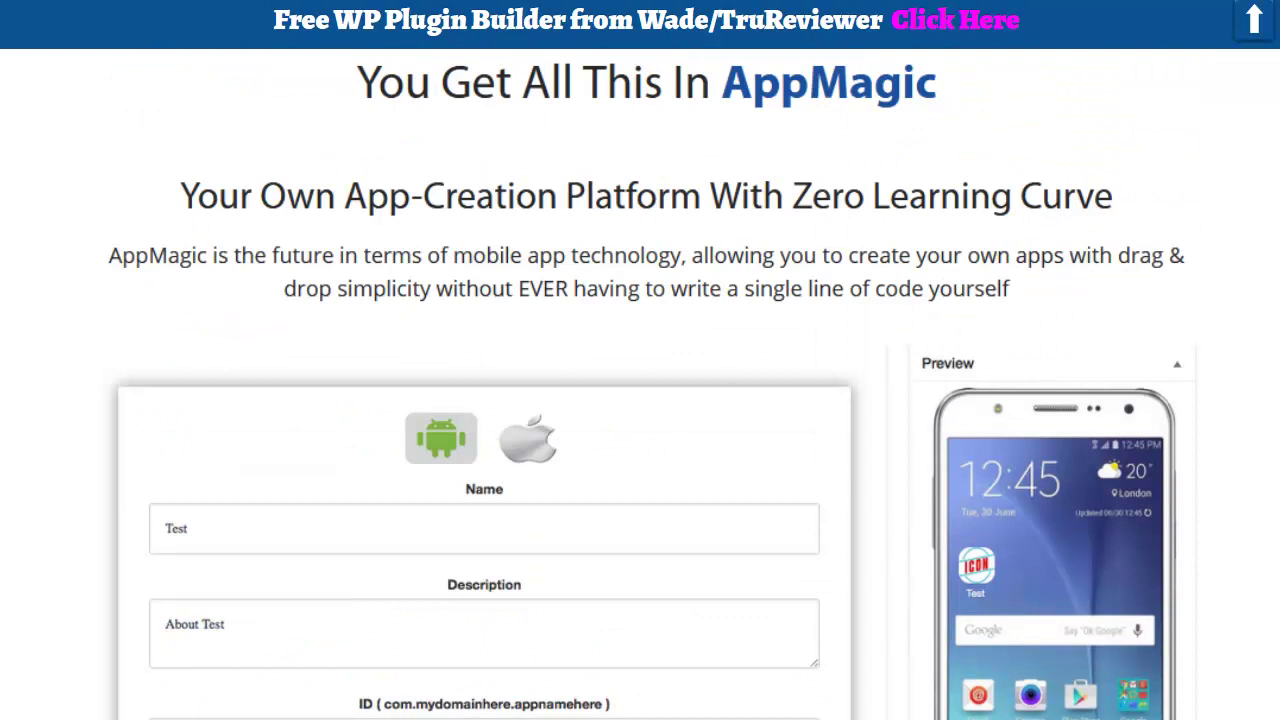
{"action": "scroll", "coordinate": [640, 384], "scroll_direction": "down", "scroll_amount": 4}
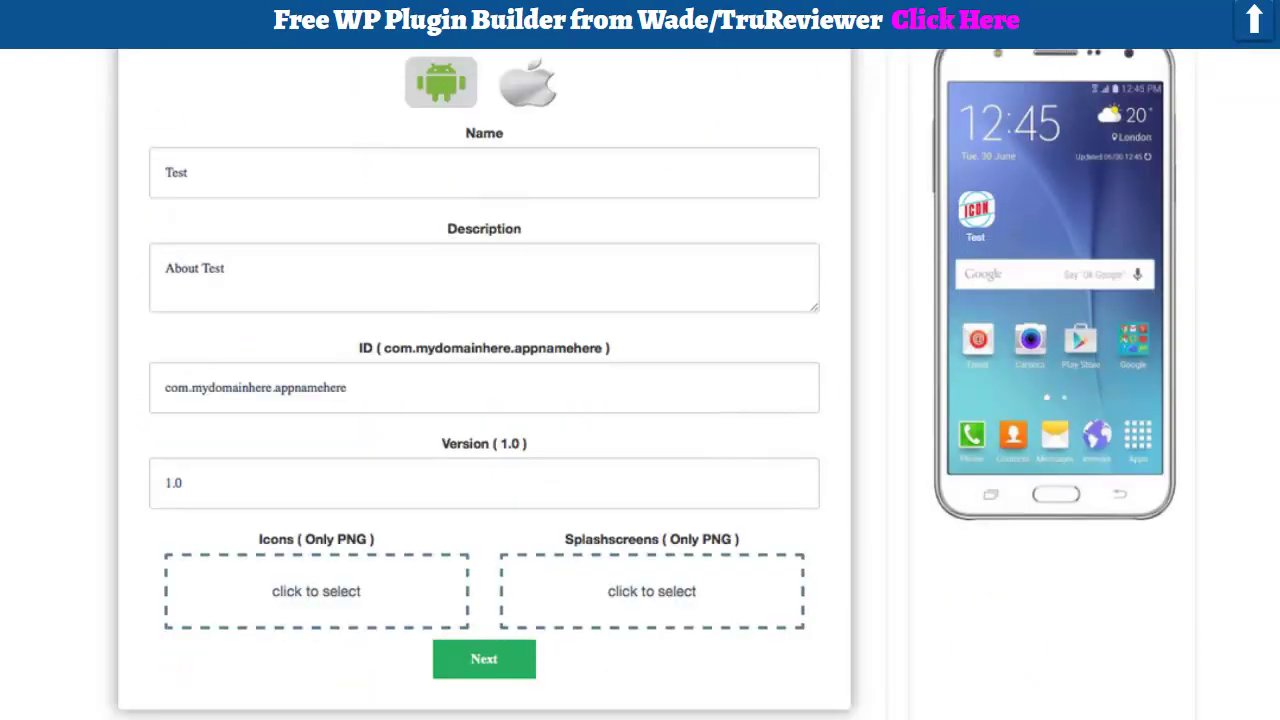
{"action": "scroll", "coordinate": [640, 384], "scroll_direction": "up", "scroll_amount": 3}
{"action": "scroll", "coordinate": [640, 384], "scroll_direction": "down", "scroll_amount": 2}
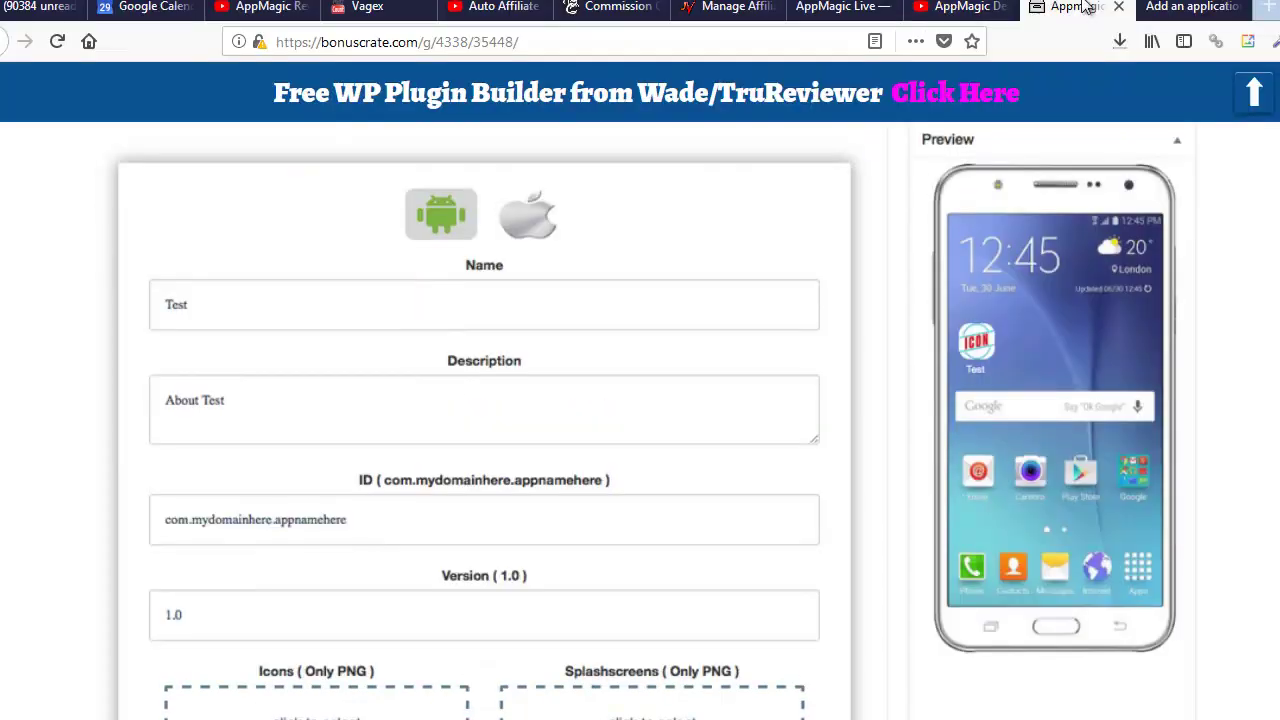
In the WordPress tab, start a new application via AppMagic > Applications > Add New
{"action": "left_click", "coordinate": [1185, 7]}
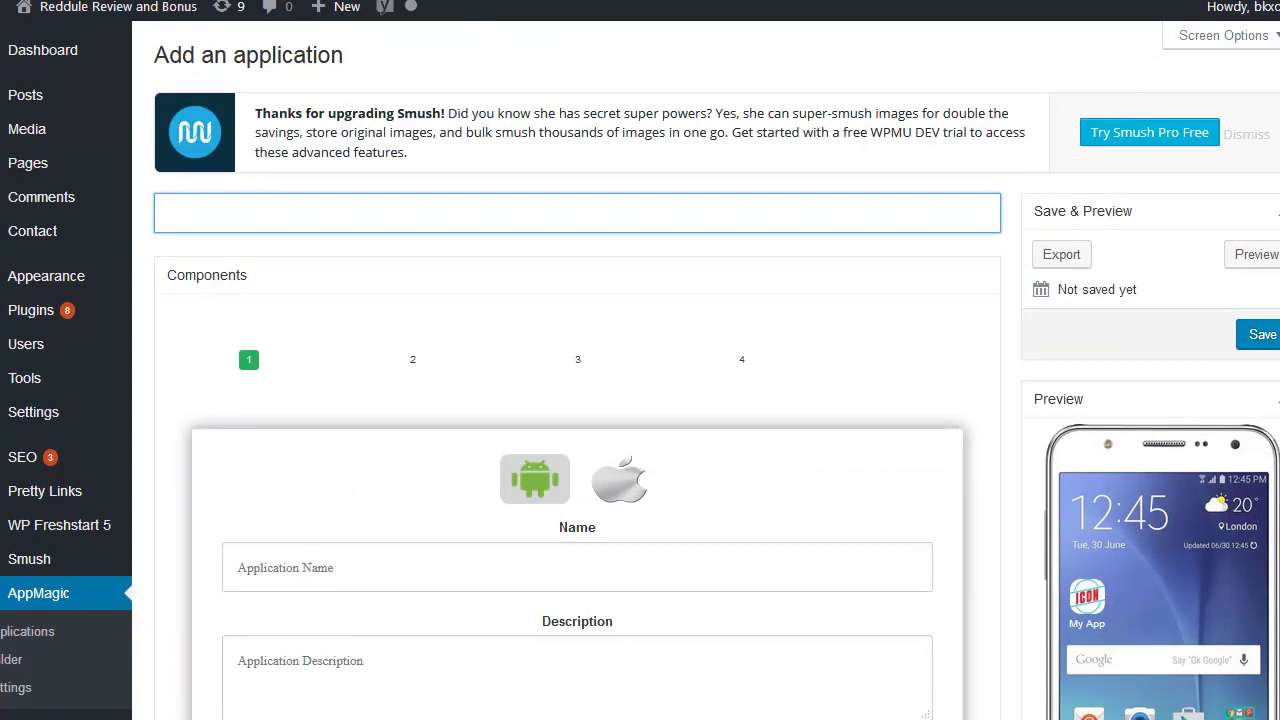
{"action": "scroll", "coordinate": [640, 400], "scroll_direction": "down", "scroll_amount": 3}
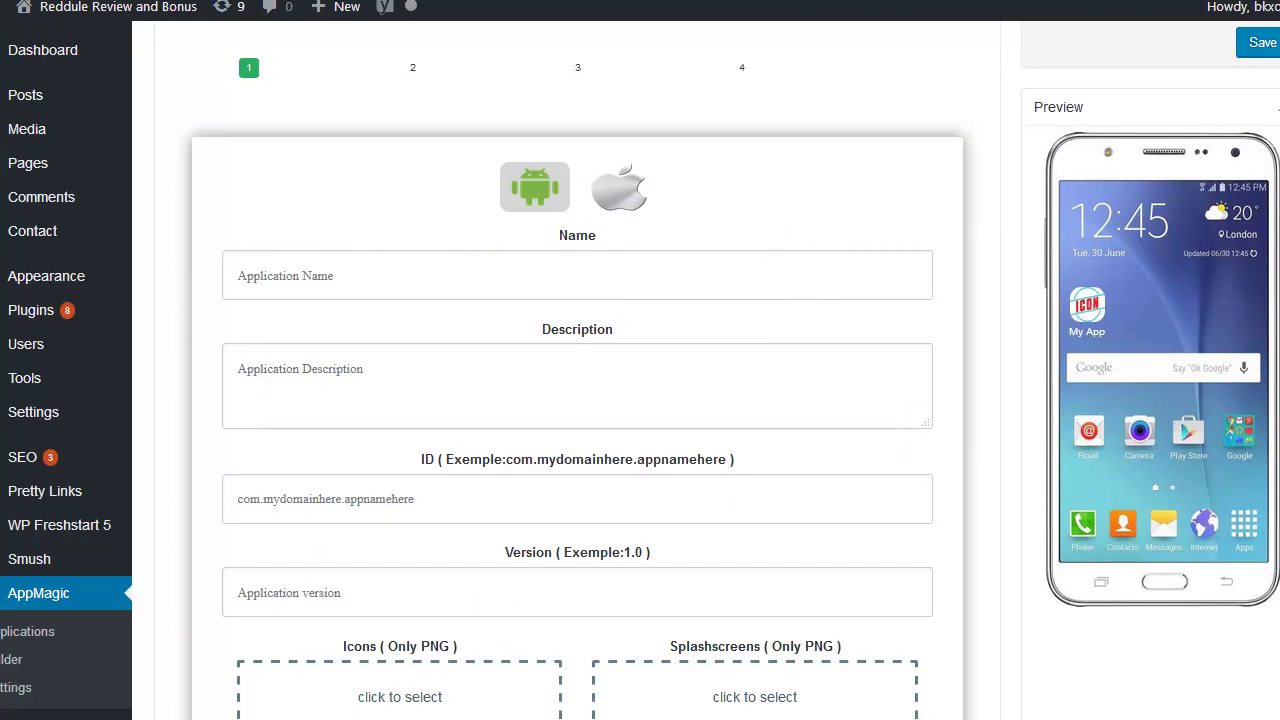
{"action": "scroll", "coordinate": [640, 400], "scroll_direction": "up", "scroll_amount": 1}
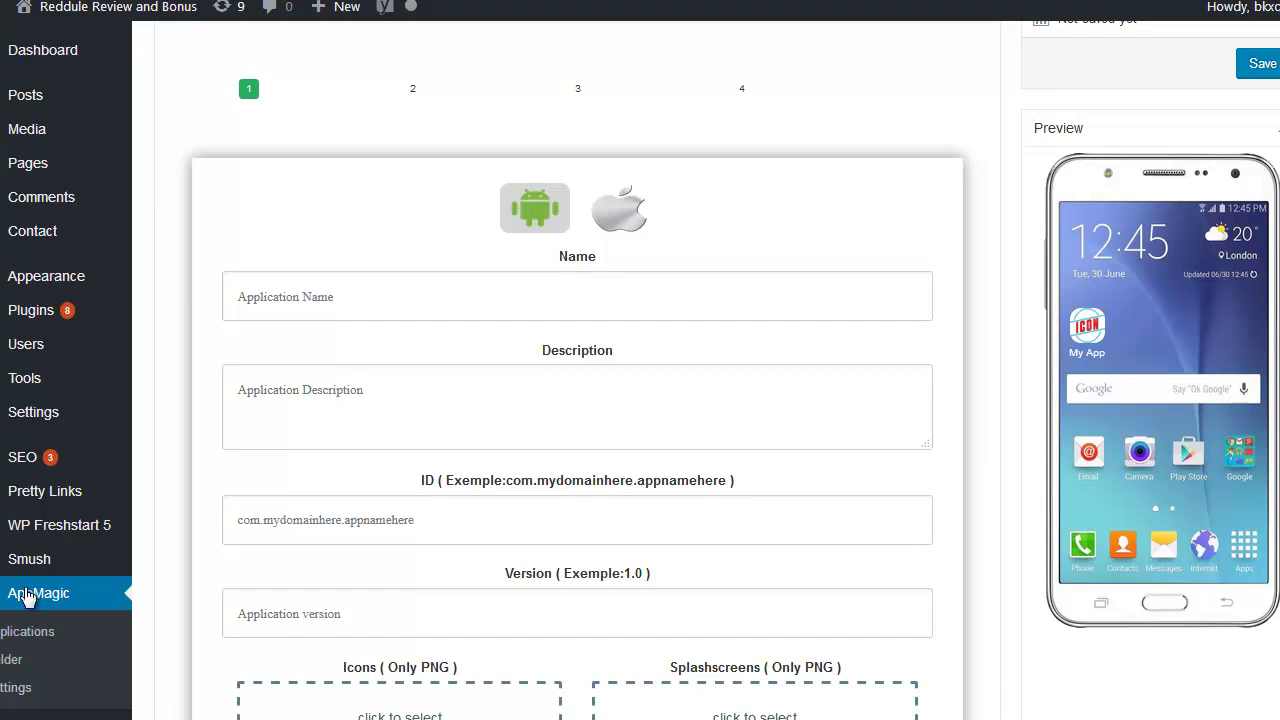
{"action": "left_click", "coordinate": [3, 639]}
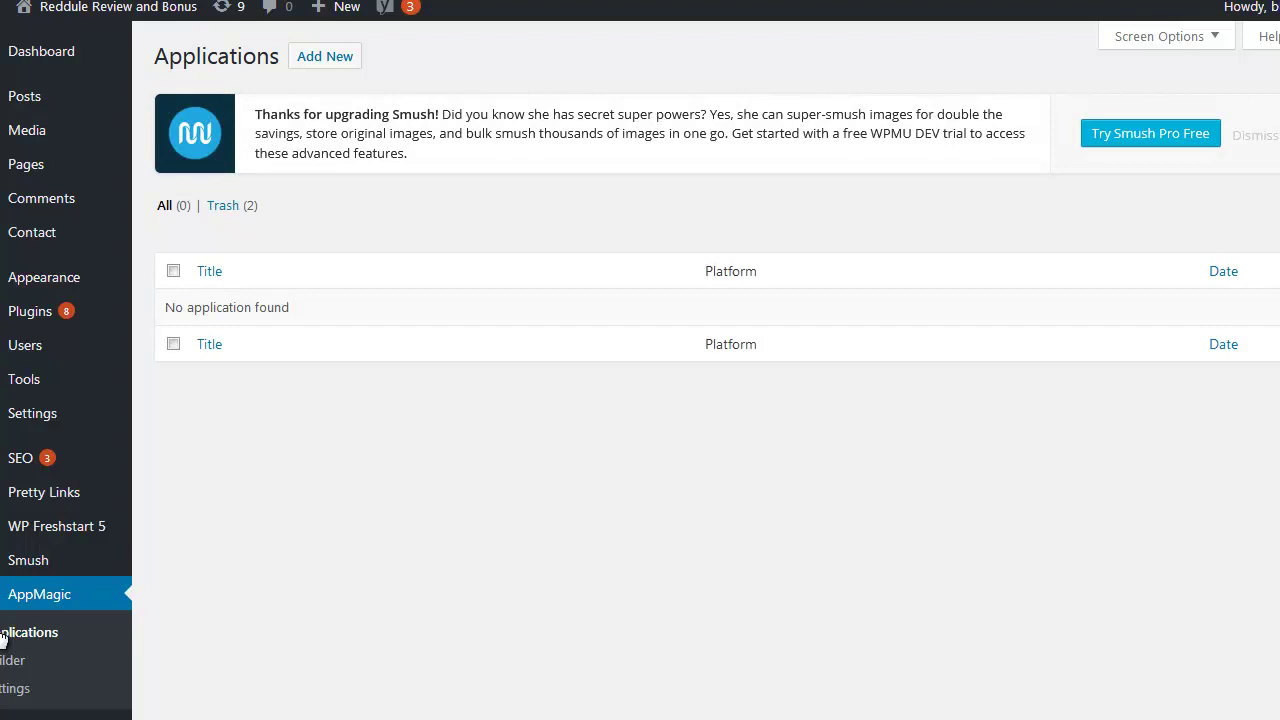
{"action": "left_click", "coordinate": [318, 64]}
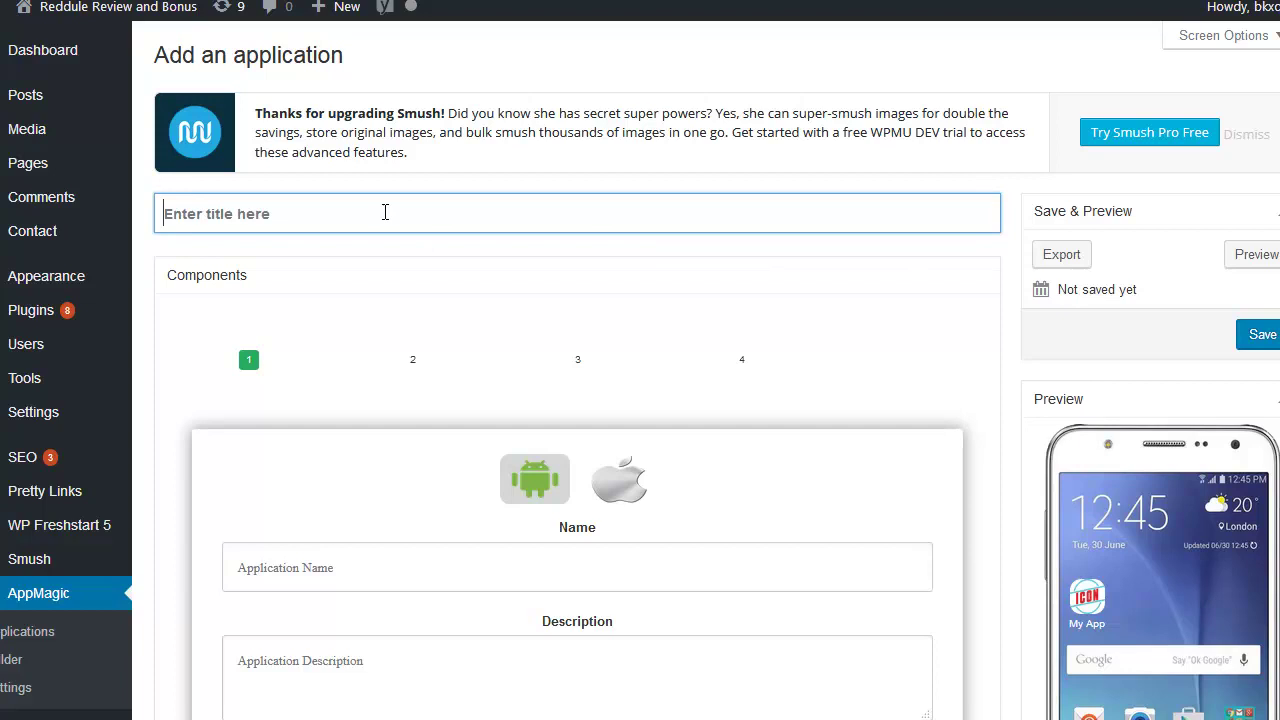
Title the new application 'Test 1' and set its Application Name to 'test'
{"action": "key", "text": "shift"}
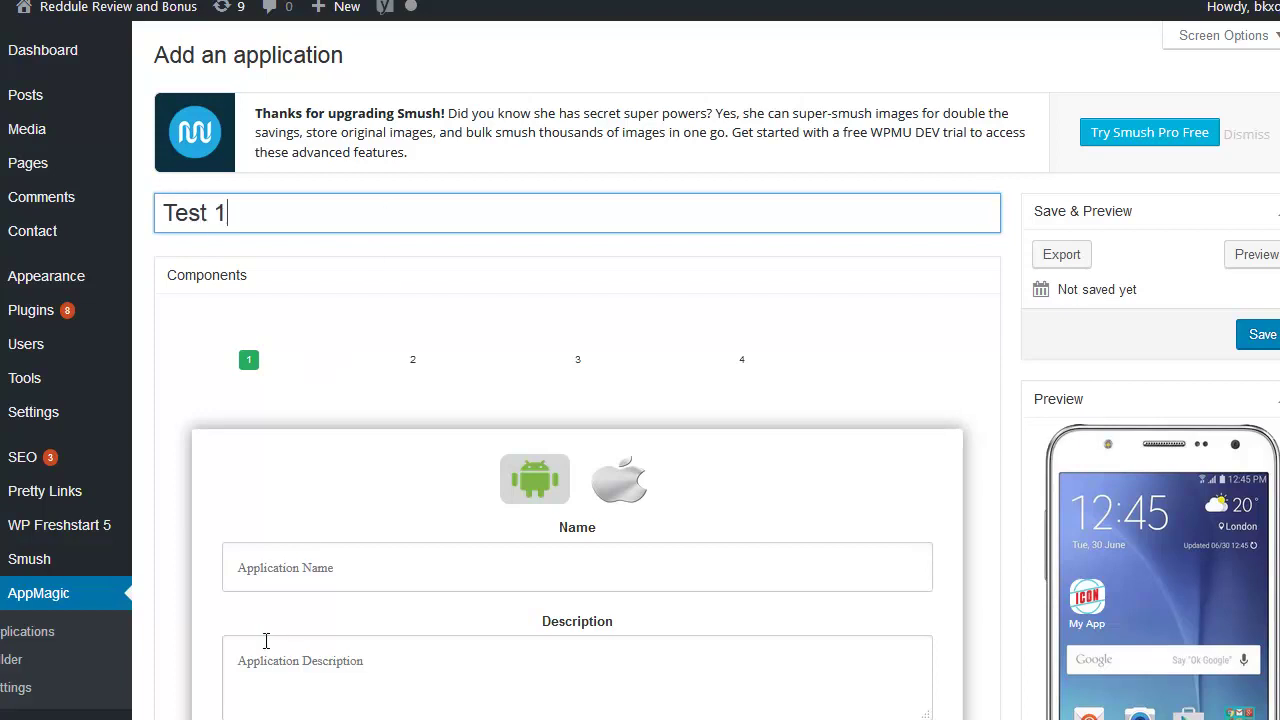
{"action": "left_click", "coordinate": [275, 558]}
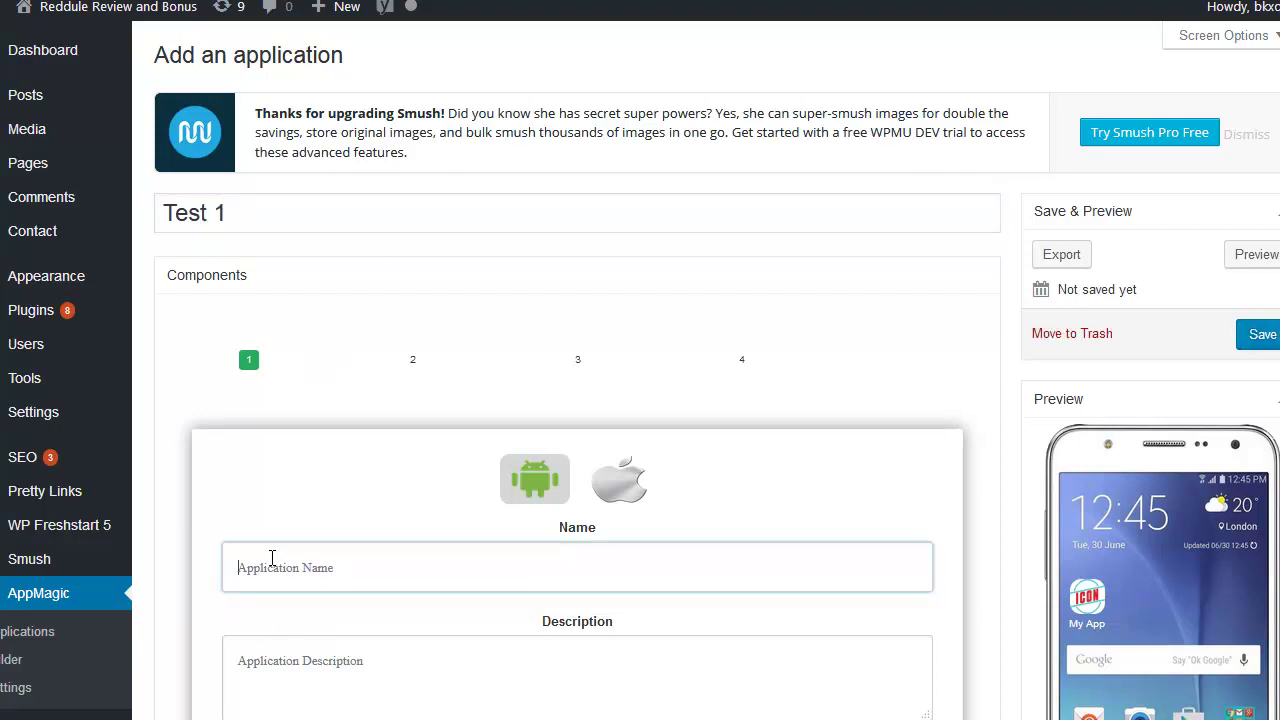
{"action": "left_click", "coordinate": [247, 606]}
{"action": "scroll", "coordinate": [640, 400], "scroll_direction": "down", "scroll_amount": 4}
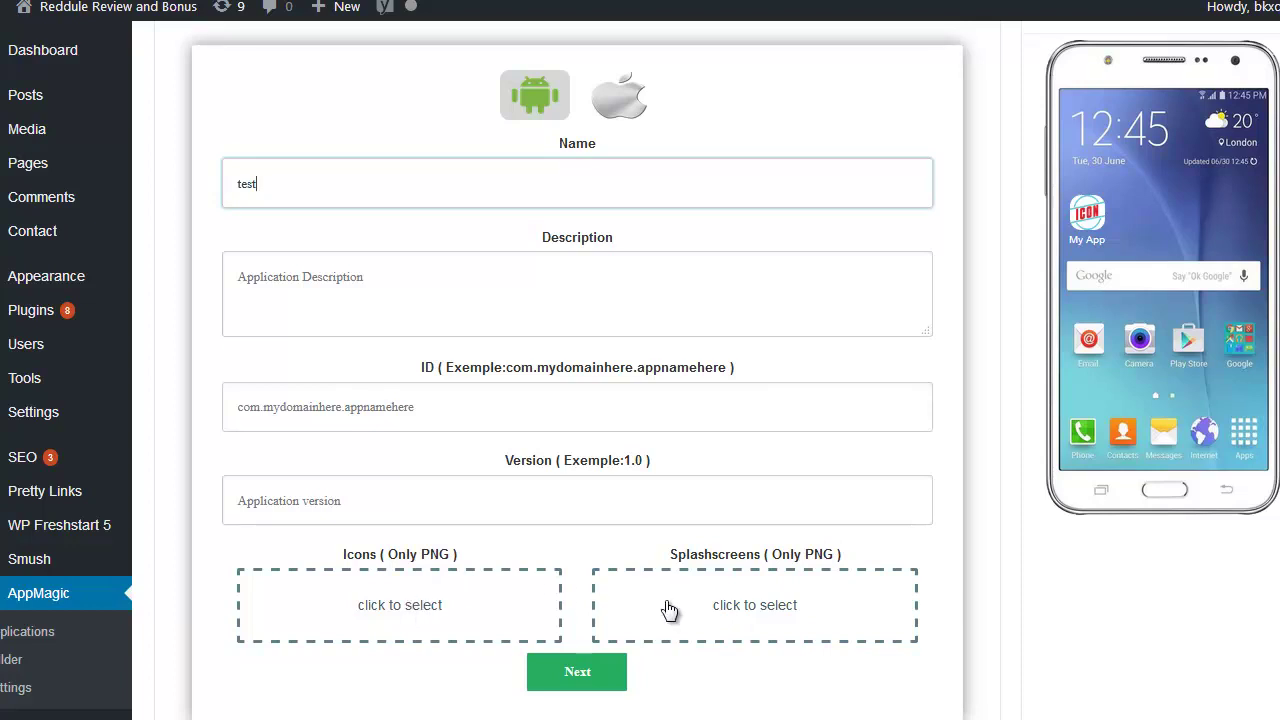
Advance the Test 1 wizard past the app details and Author steps to Components
{"action": "left_click", "coordinate": [582, 672]}
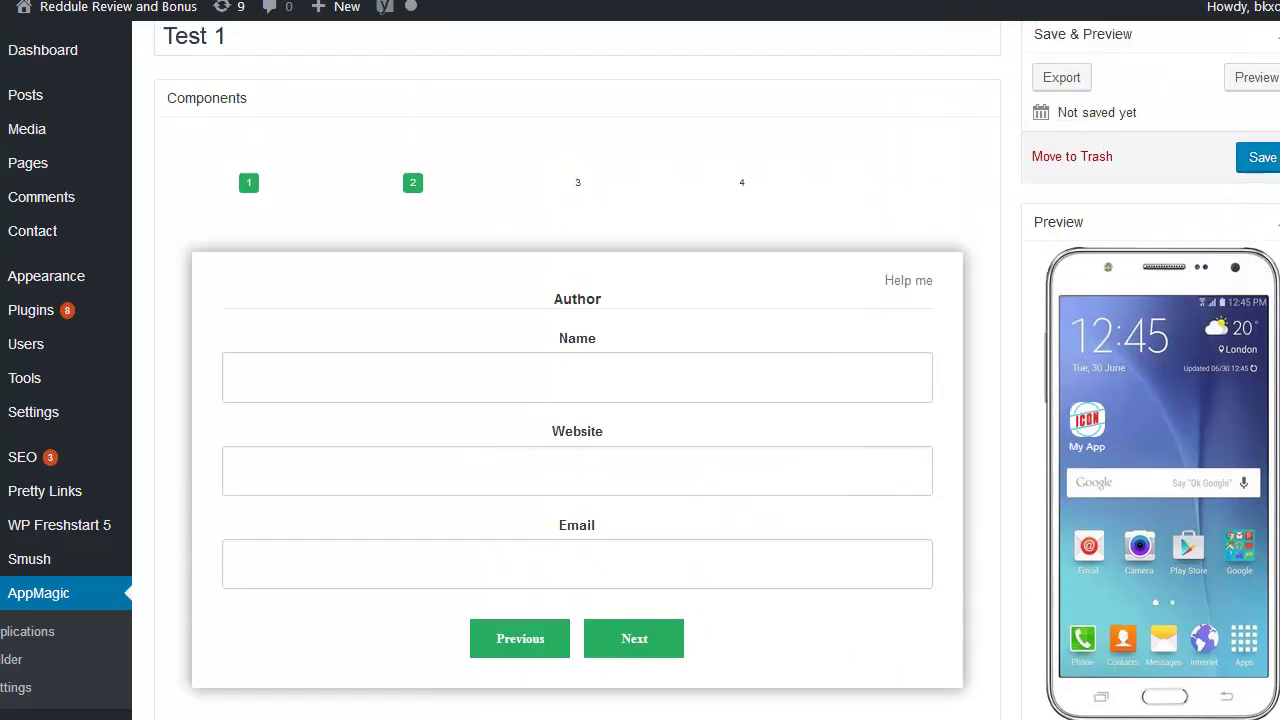
{"action": "left_click_drag", "start_coordinate": [451, 631], "coordinate": [503, 491]}
{"action": "left_click", "coordinate": [536, 612]}
{"action": "left_click", "coordinate": [641, 653]}
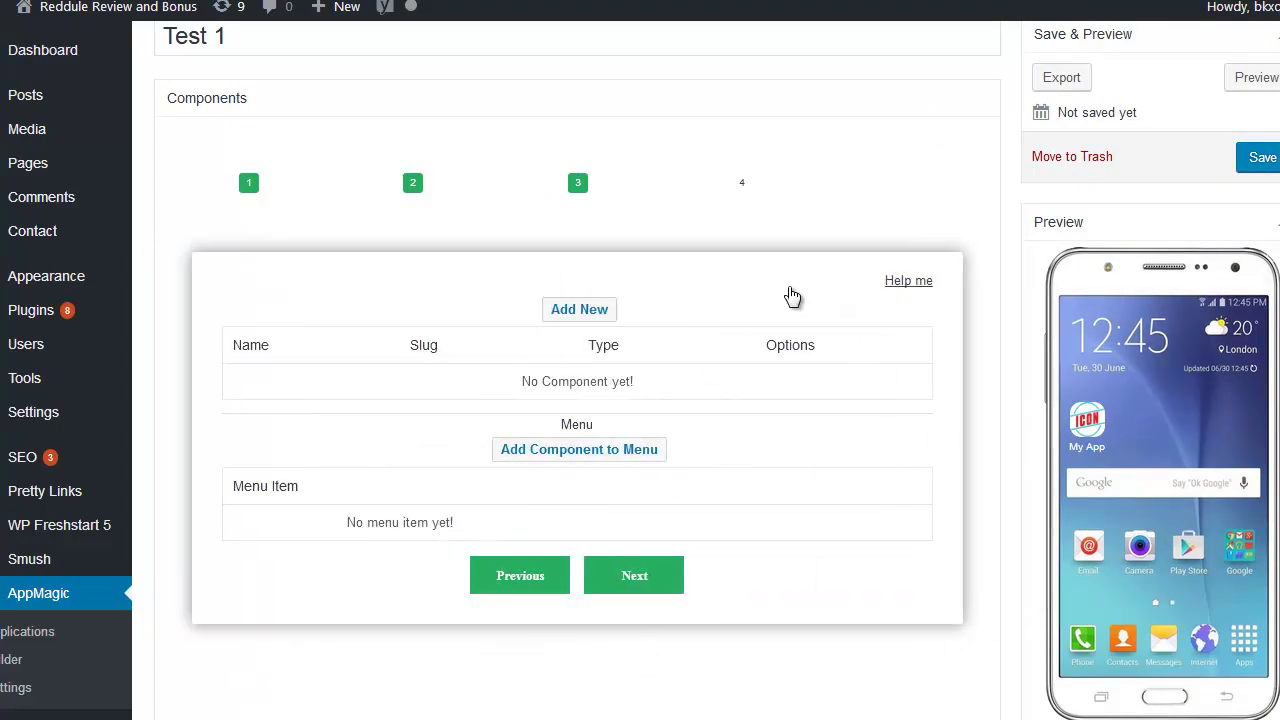
{"action": "left_click", "coordinate": [603, 295]}
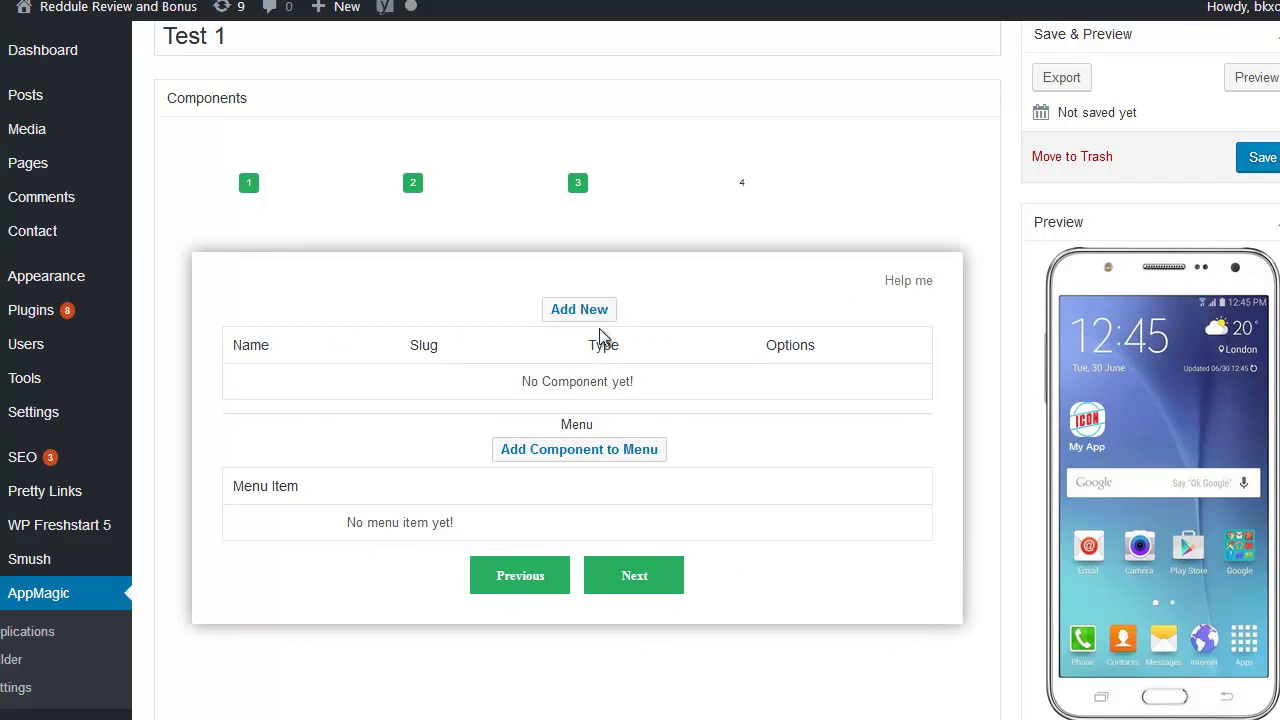
Create and save an 'About Us' component of type WordPress page showing the About Us page
{"action": "left_click", "coordinate": [596, 316]}
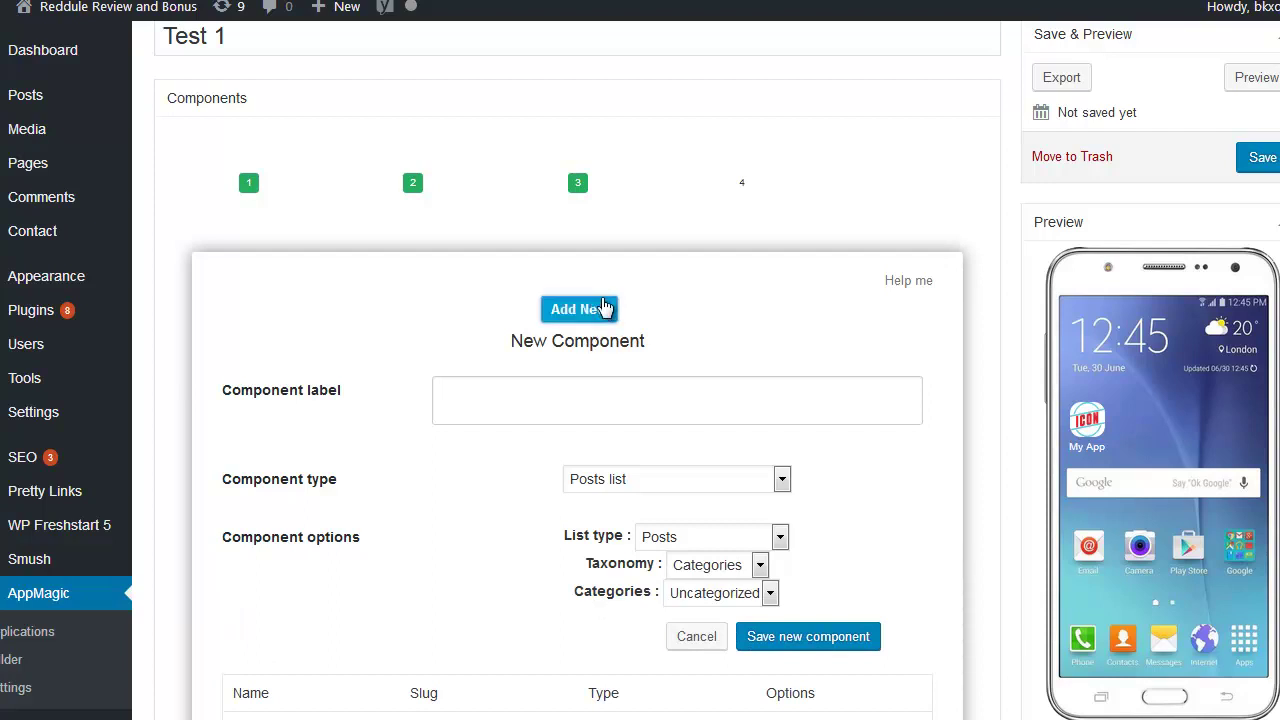
{"action": "left_click", "coordinate": [492, 404]}
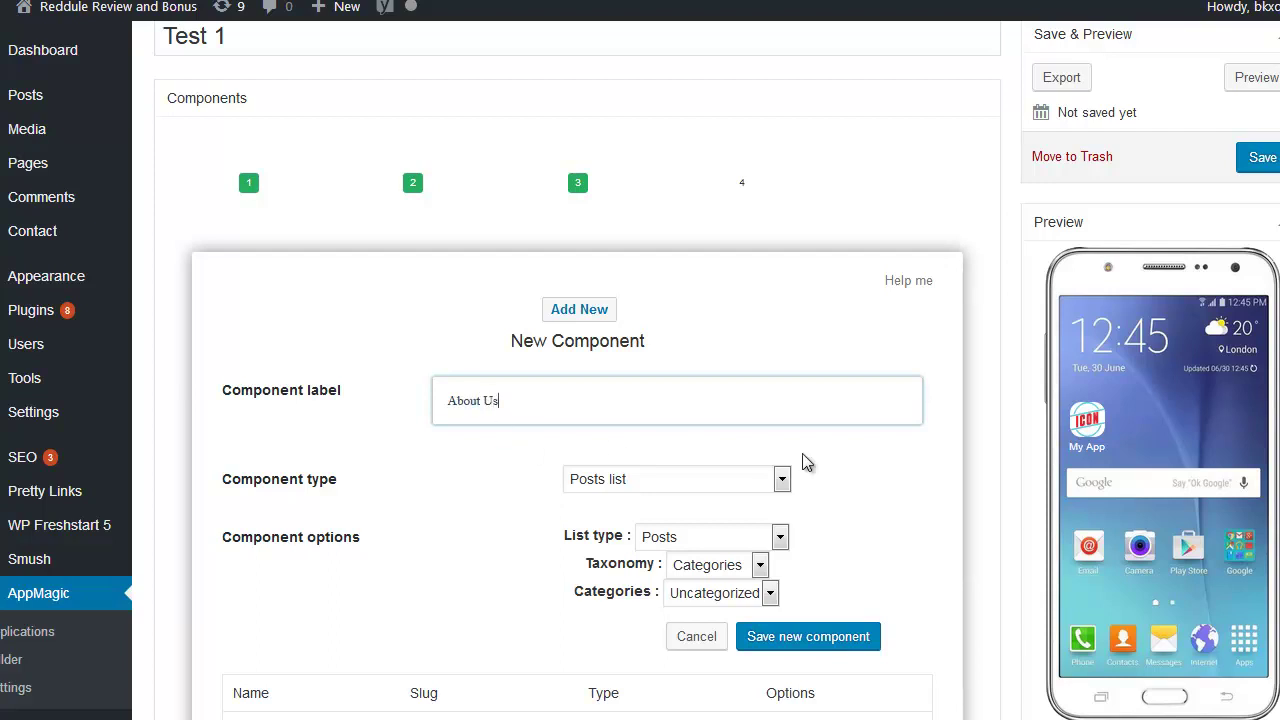
{"action": "left_click", "coordinate": [781, 481]}
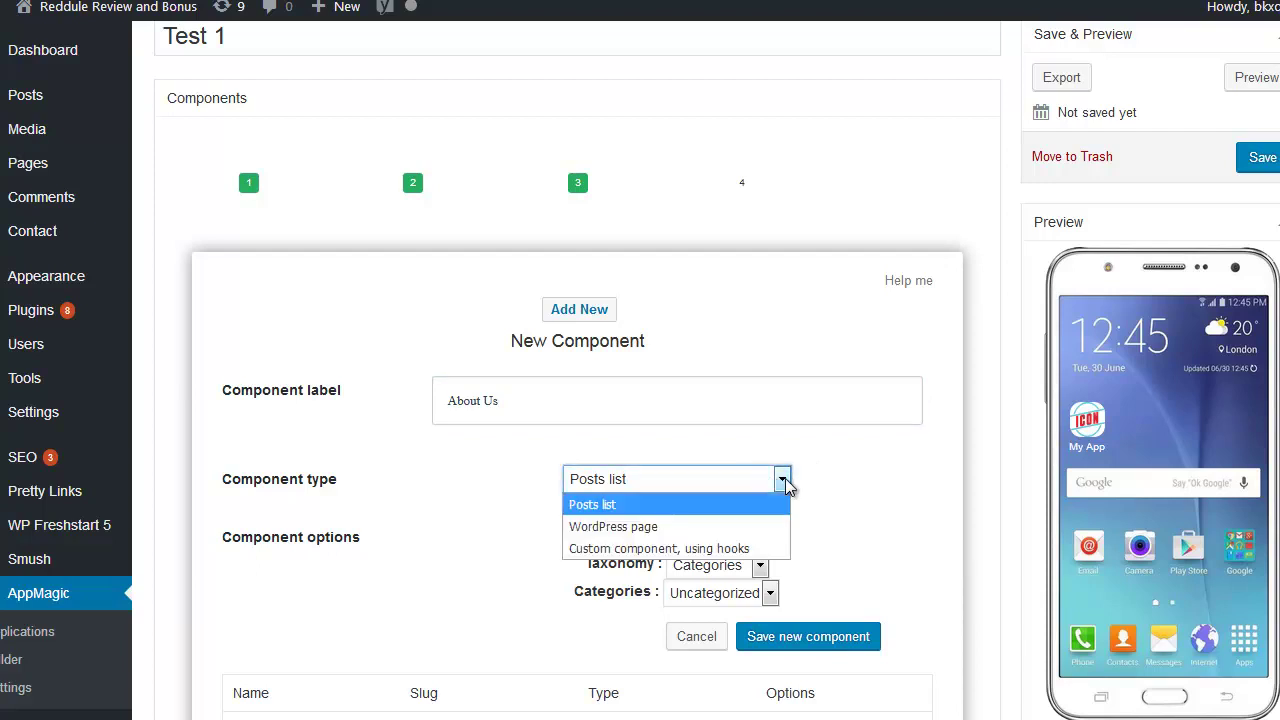
{"action": "left_click", "coordinate": [617, 526]}
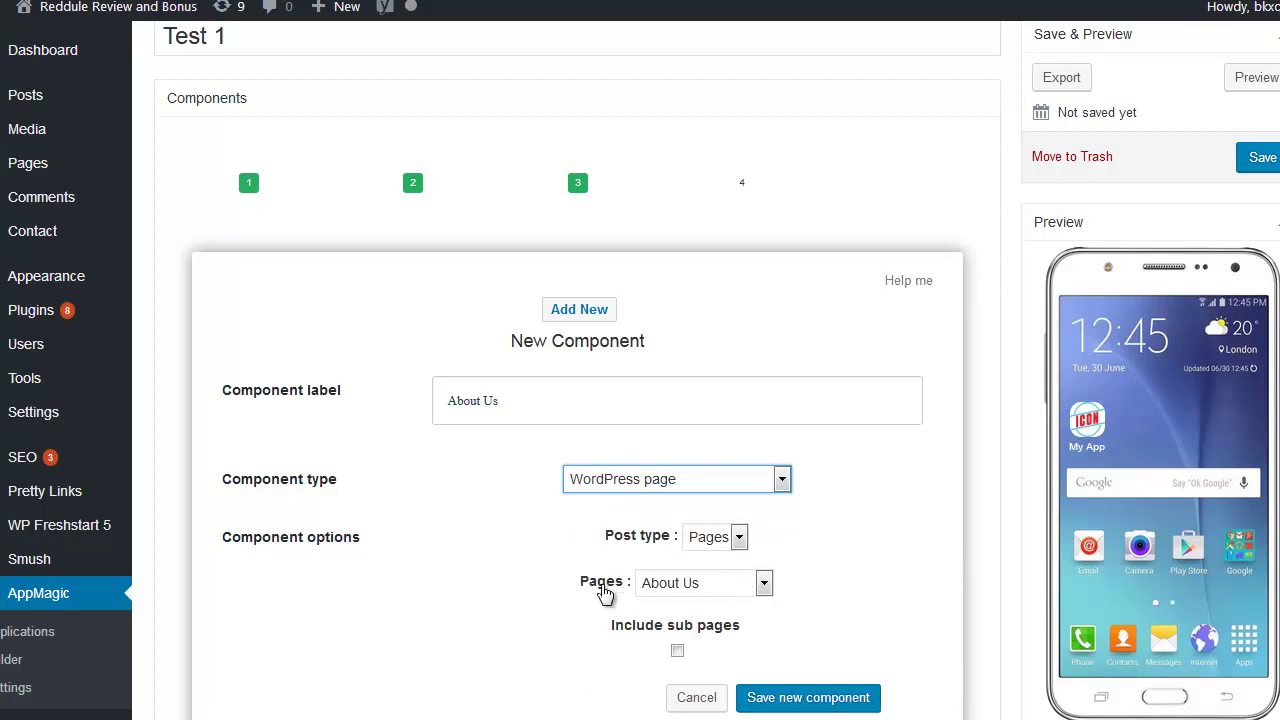
{"action": "left_click", "coordinate": [762, 588]}
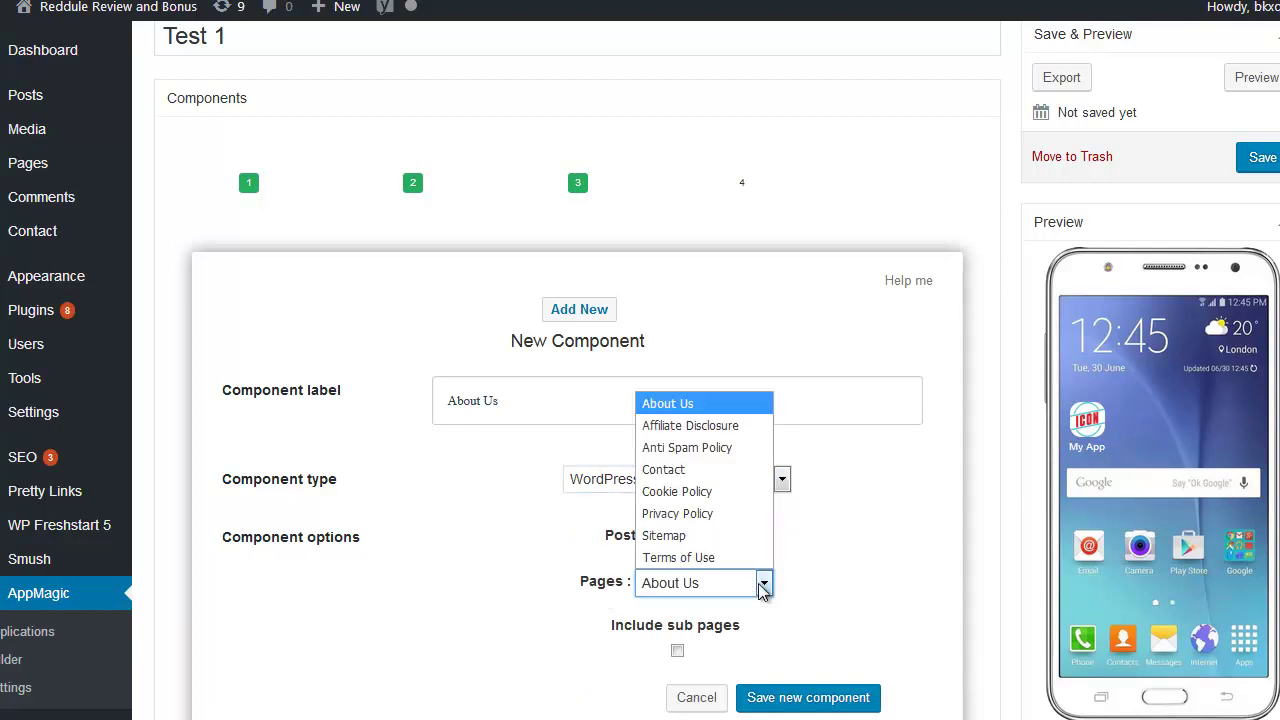
{"action": "left_click", "coordinate": [762, 588]}
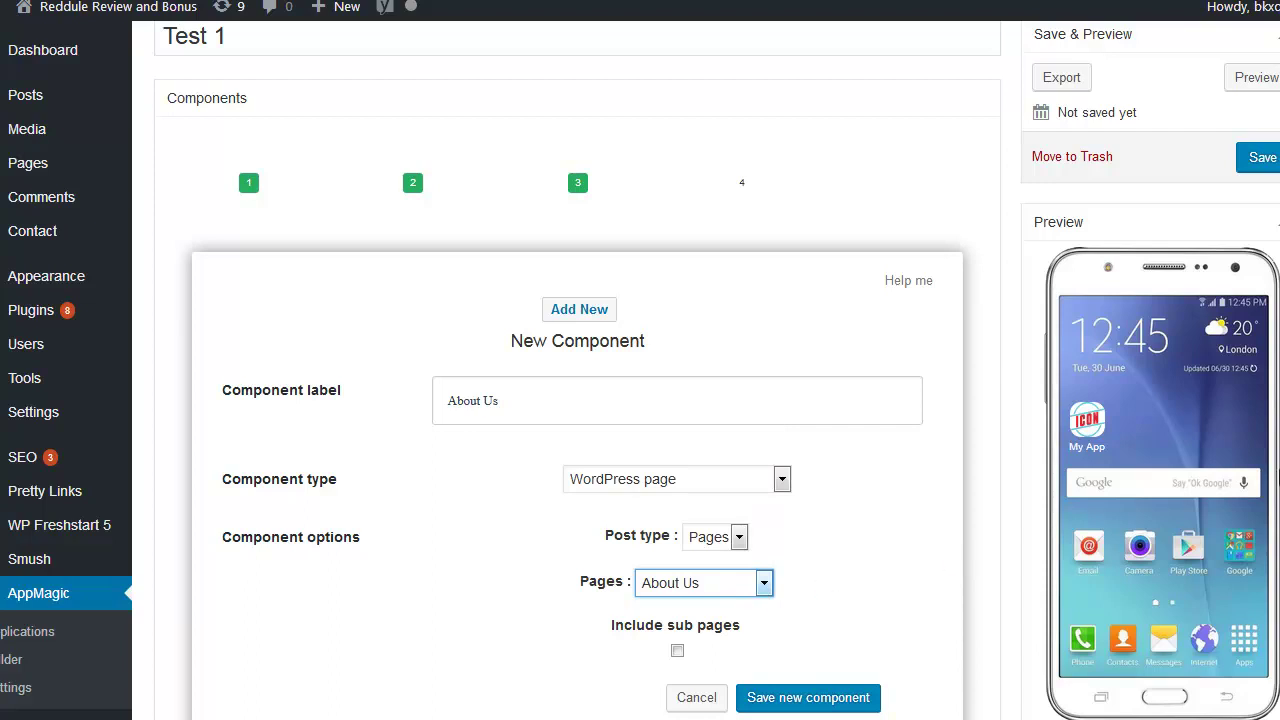
{"action": "scroll", "coordinate": [640, 400], "scroll_direction": "down", "scroll_amount": 2}
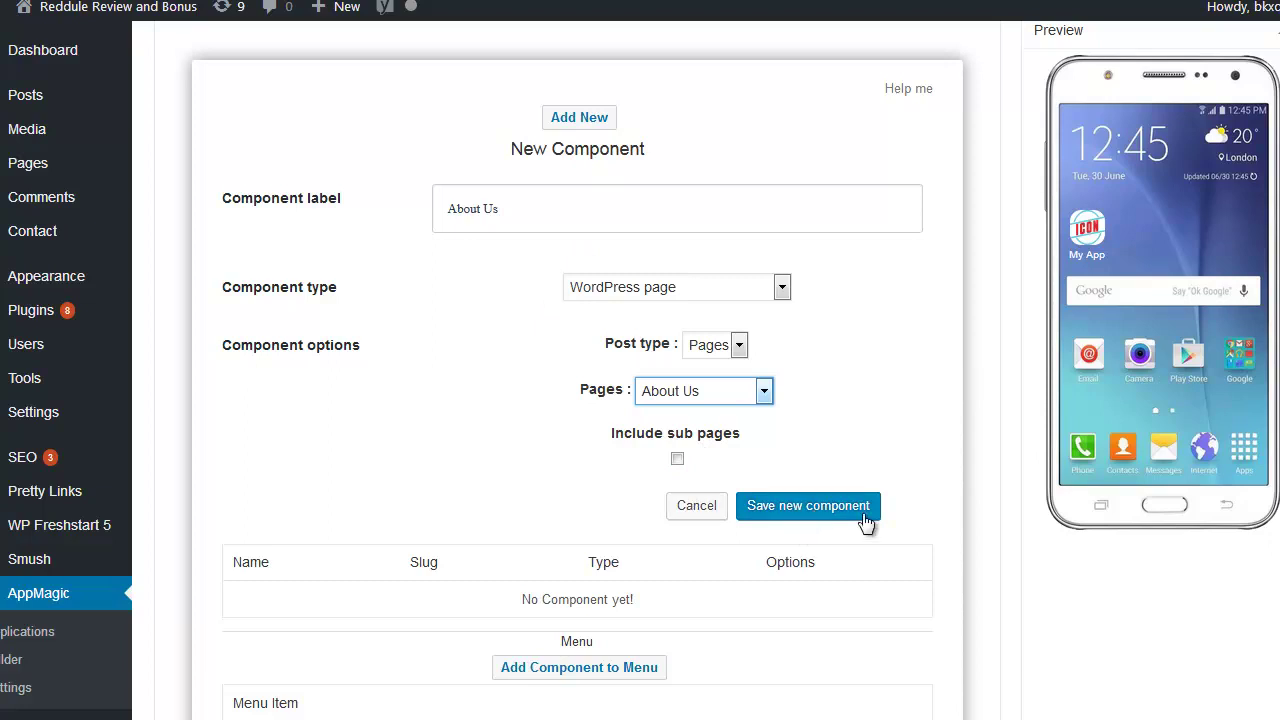
{"action": "left_click", "coordinate": [812, 510]}
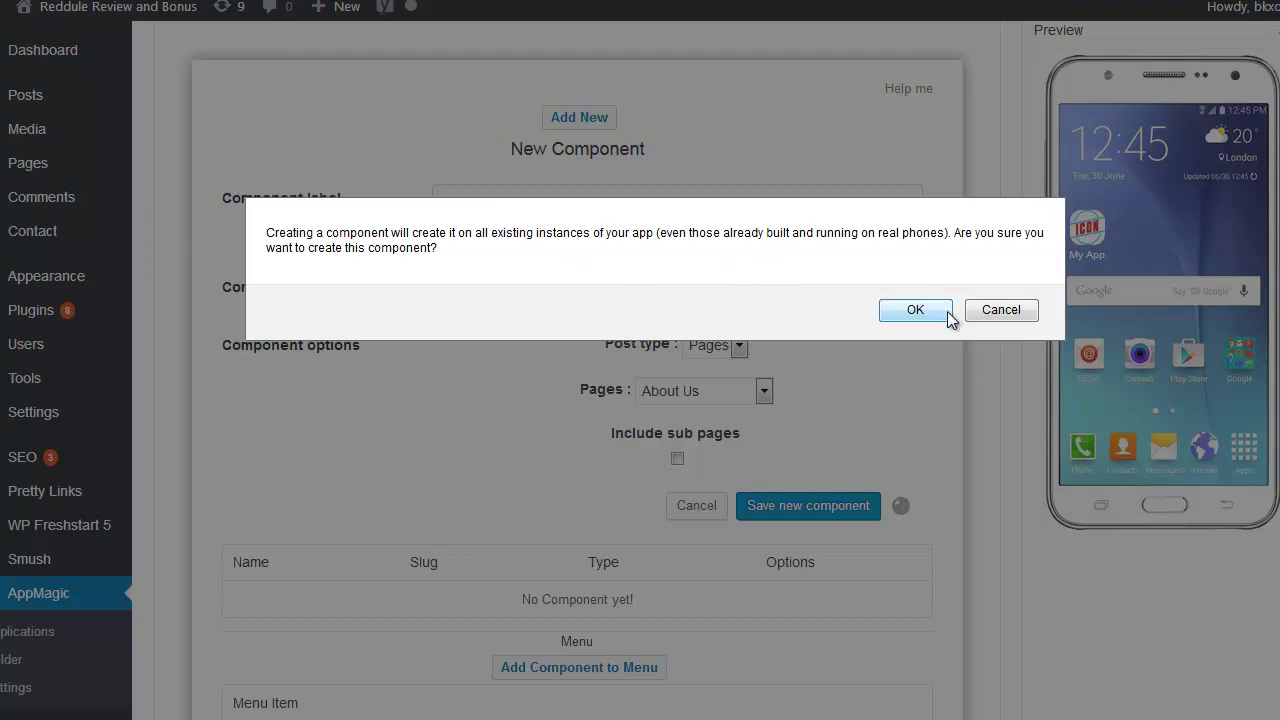
{"action": "left_click", "coordinate": [903, 312]}
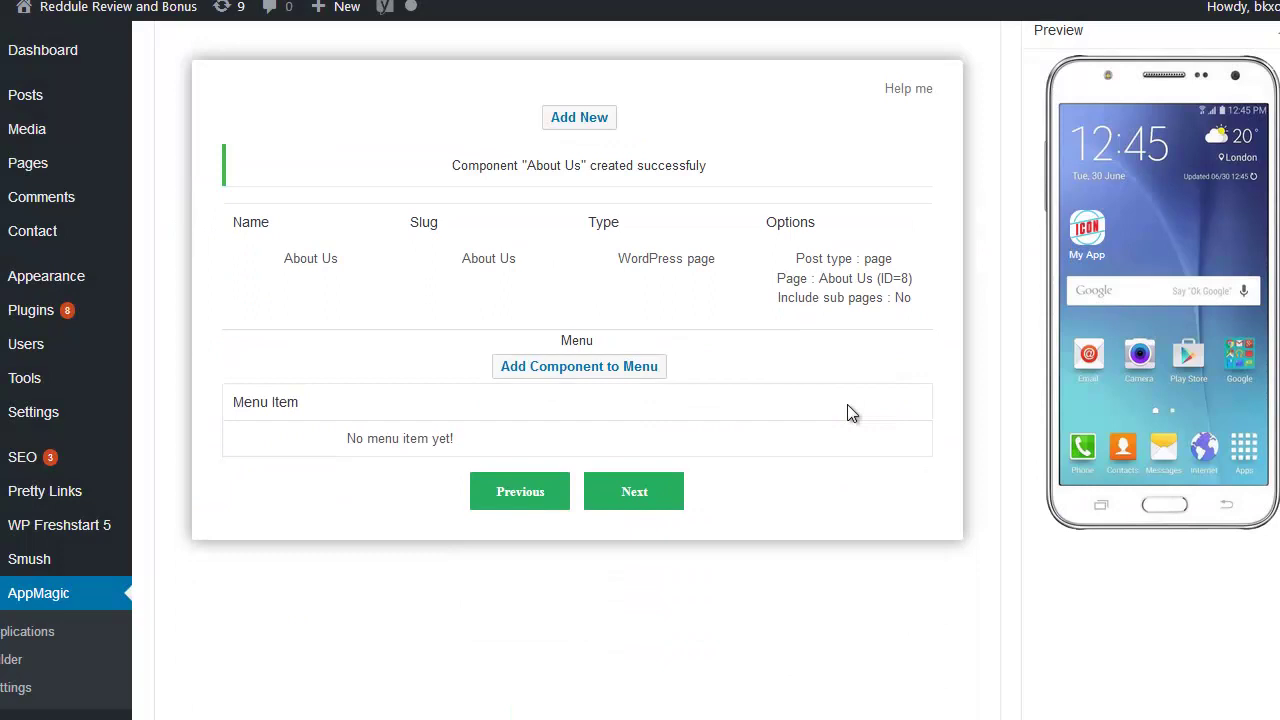
{"action": "mouse_move", "coordinate": [859, 313]}
Try several themes, ending on the sixth: one large featured post above a thumbnailed list
{"action": "left_click", "coordinate": [641, 495]}
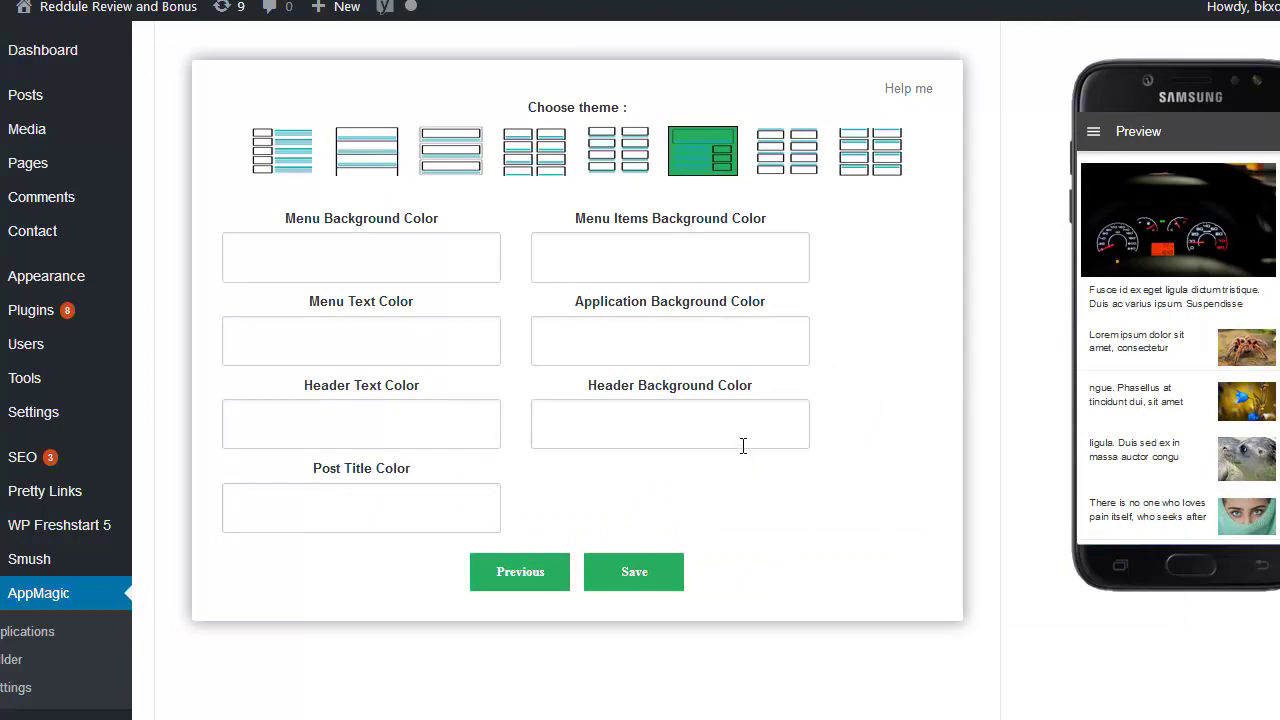
{"action": "left_click", "coordinate": [841, 165]}
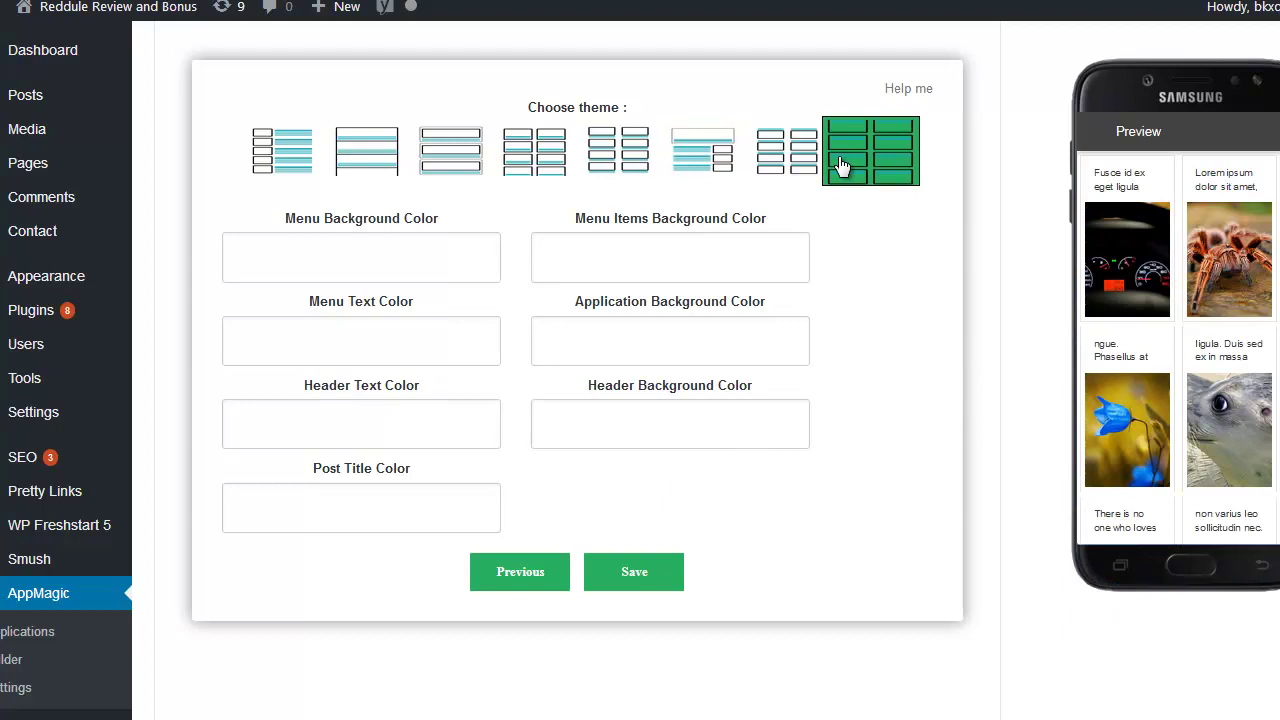
{"action": "left_click", "coordinate": [779, 155]}
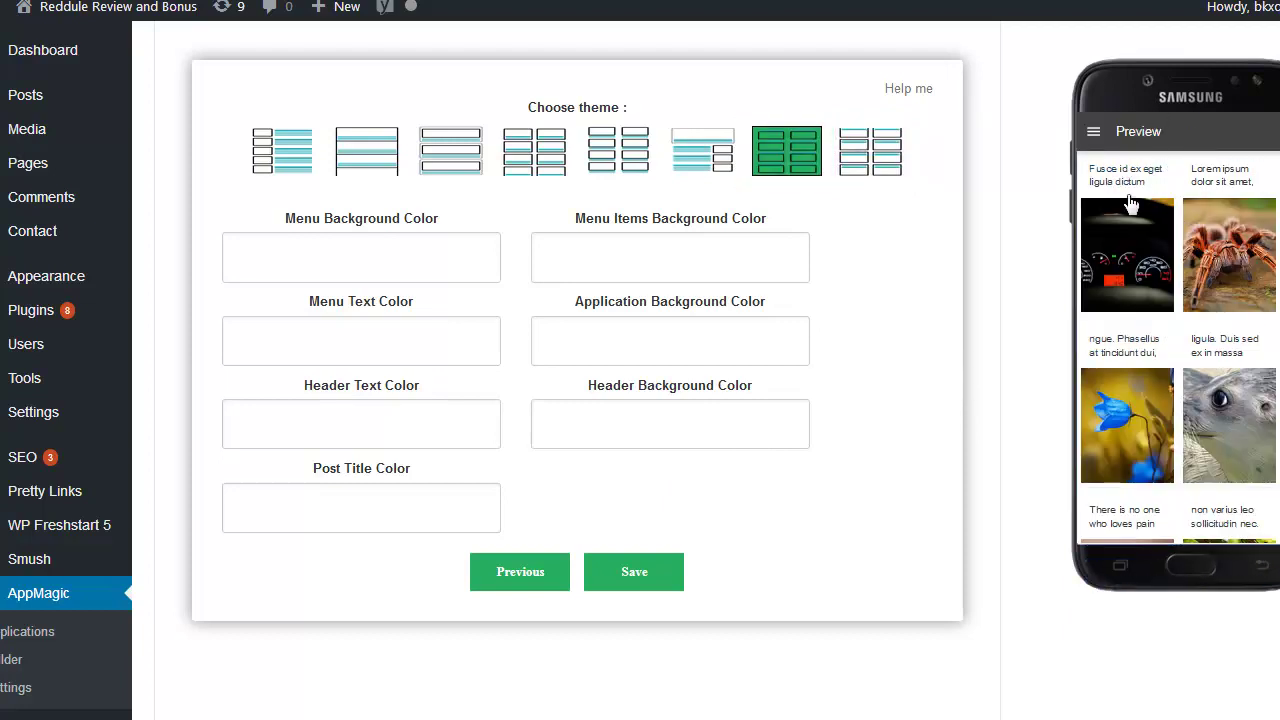
{"action": "left_click", "coordinate": [519, 170]}
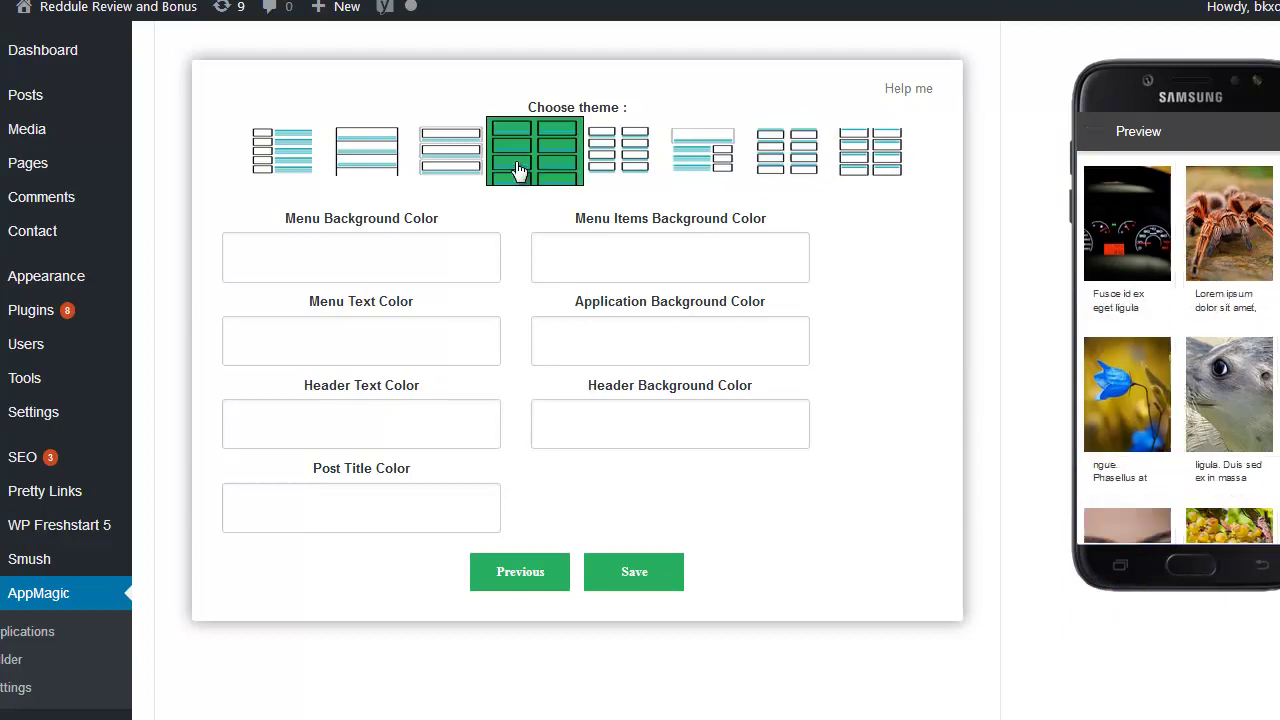
{"action": "left_click", "coordinate": [380, 168]}
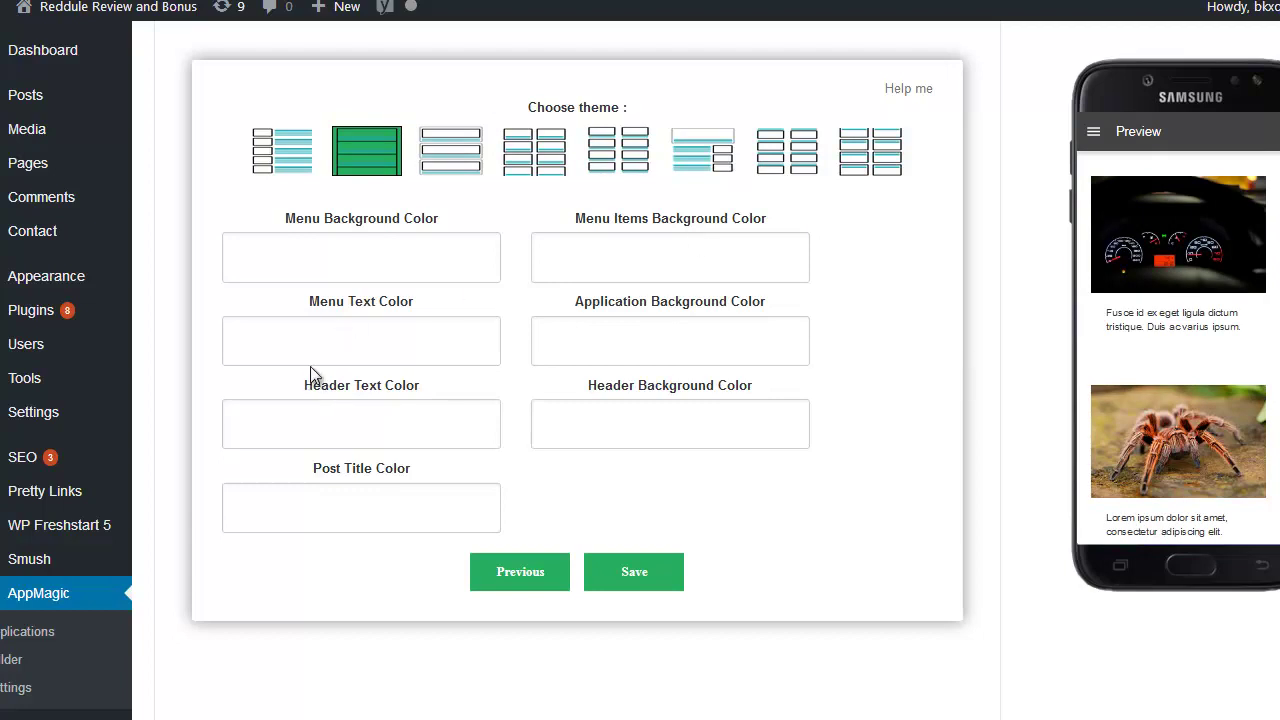
{"action": "left_click", "coordinate": [614, 346]}
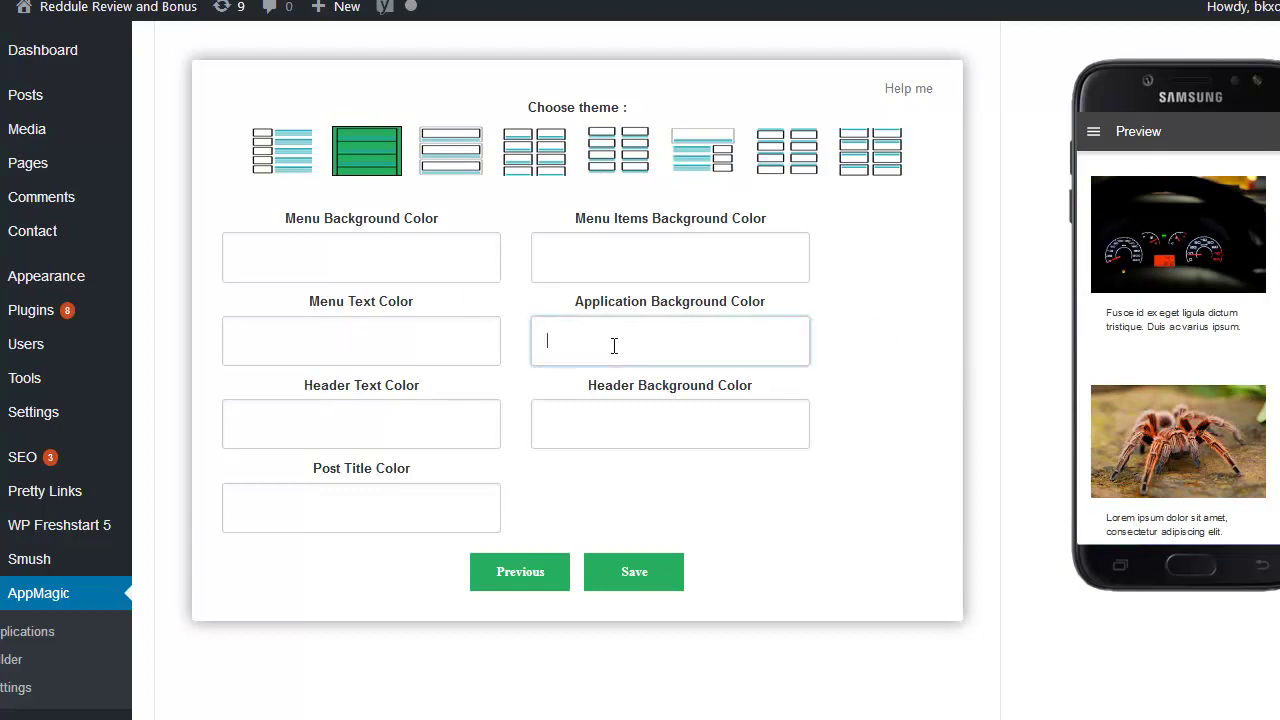
{"action": "left_click", "coordinate": [604, 262]}
{"action": "left_click", "coordinate": [860, 168]}
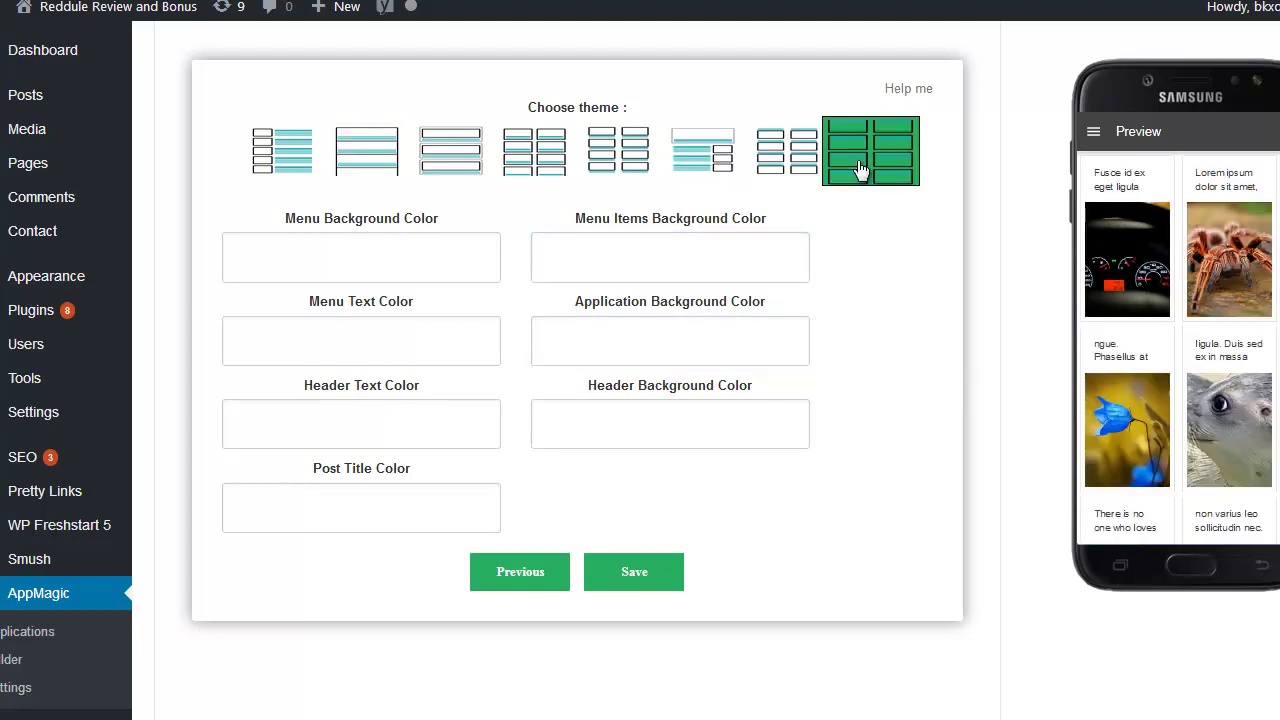
{"action": "left_click", "coordinate": [786, 170]}
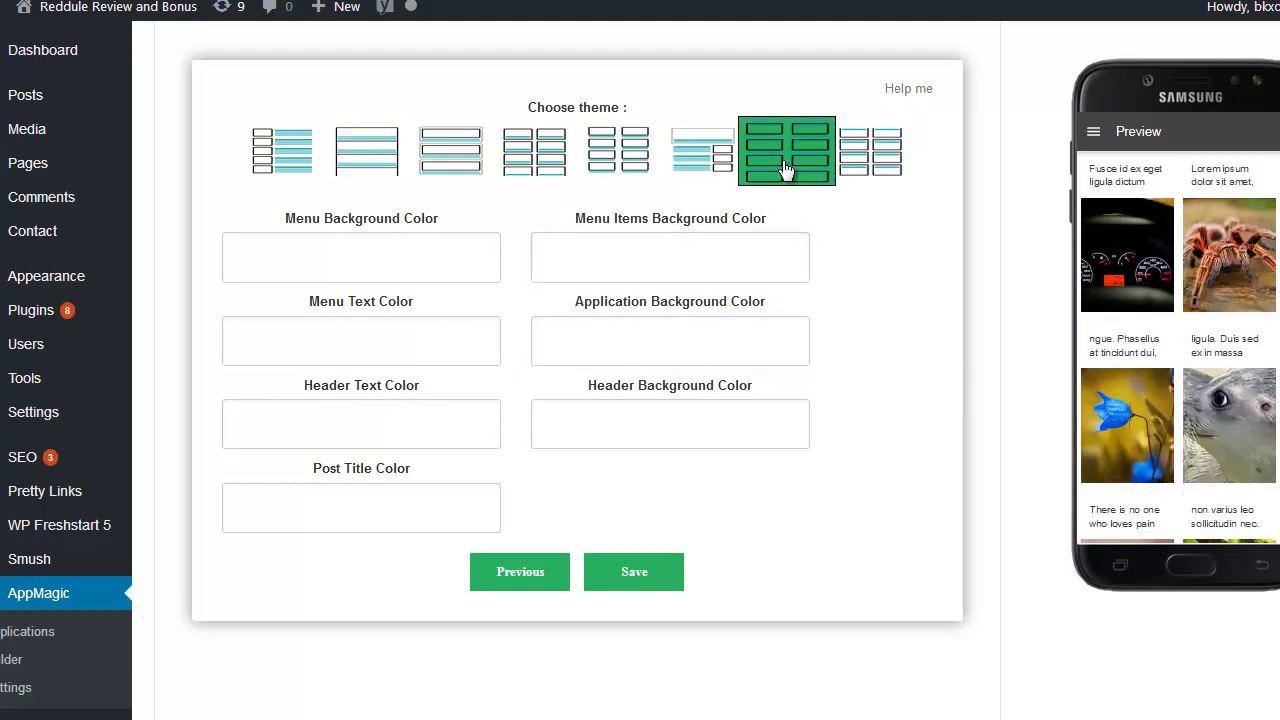
{"action": "left_click", "coordinate": [716, 168]}
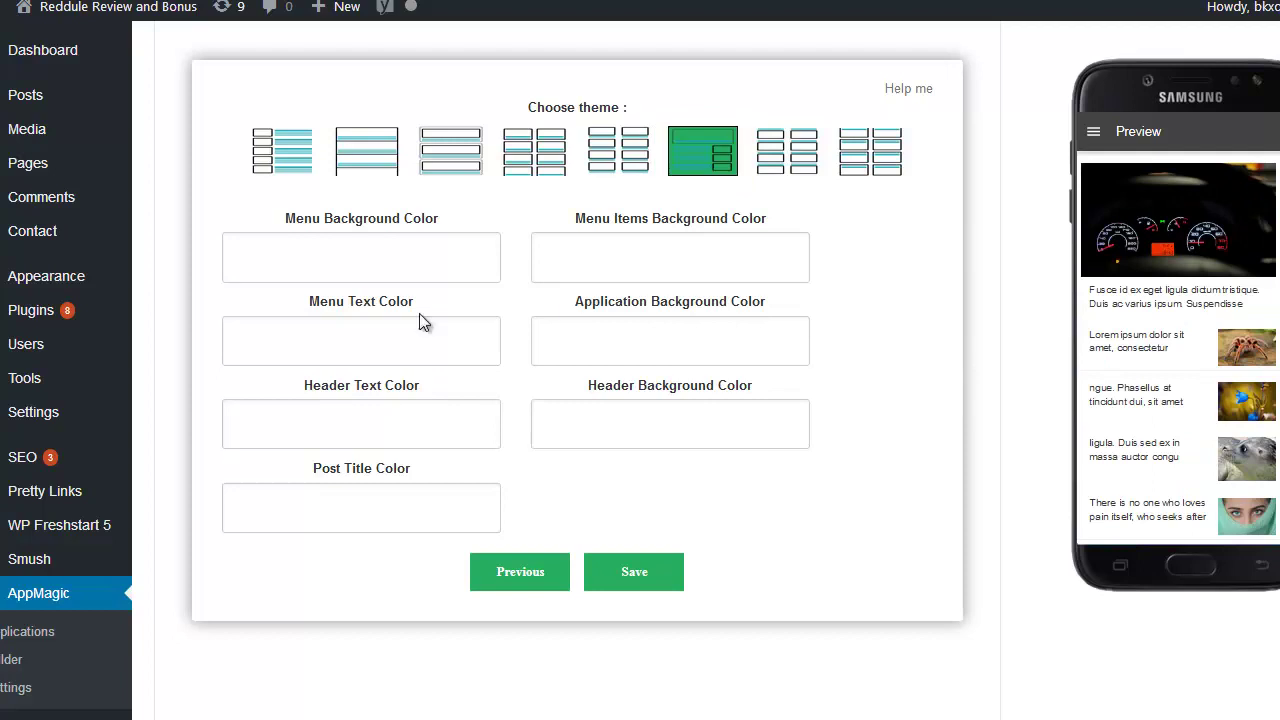
Set Application Background Color to #ff0000 and pick the seventh, two-column grid theme
{"action": "left_click", "coordinate": [318, 447]}
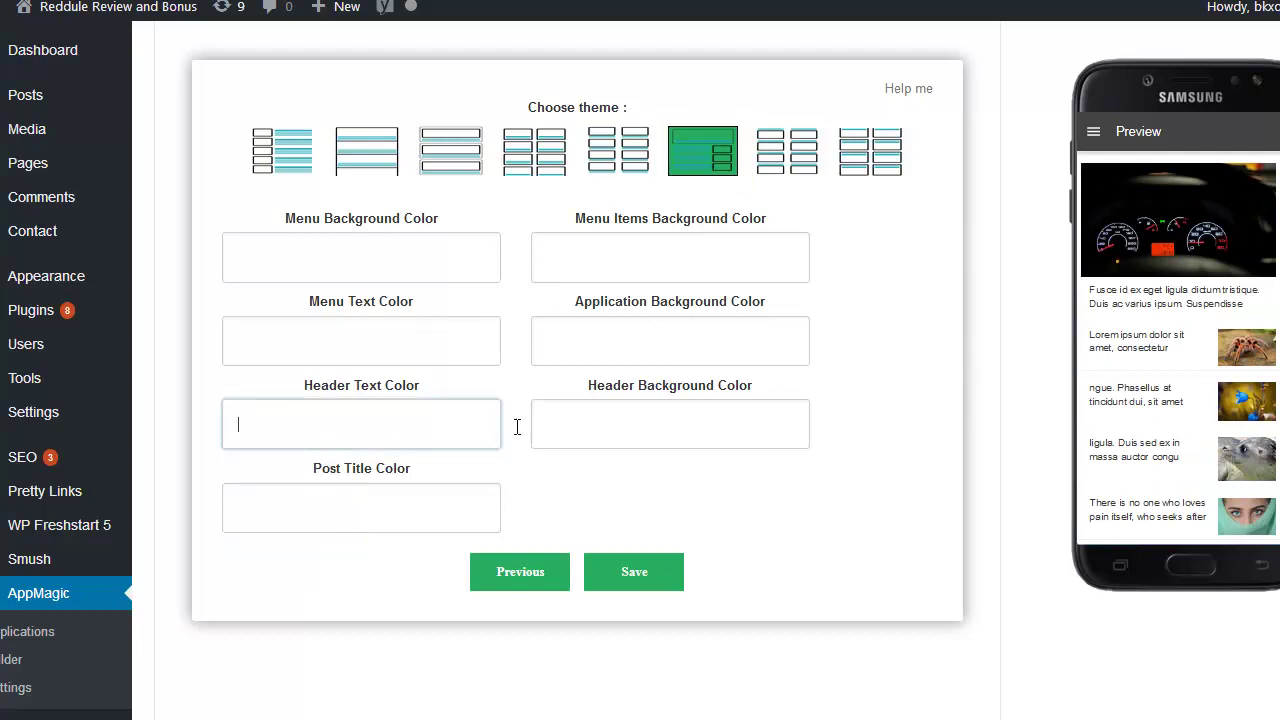
{"action": "left_click", "coordinate": [723, 352]}
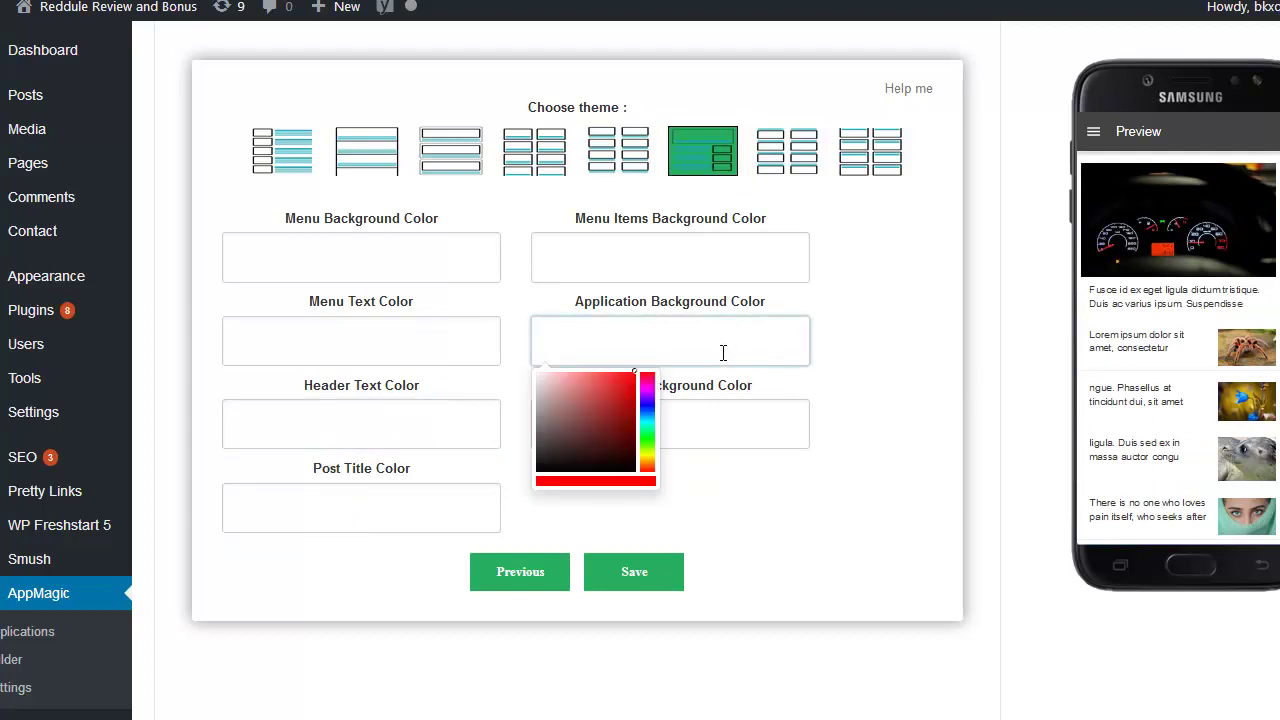
{"action": "left_click", "coordinate": [618, 409]}
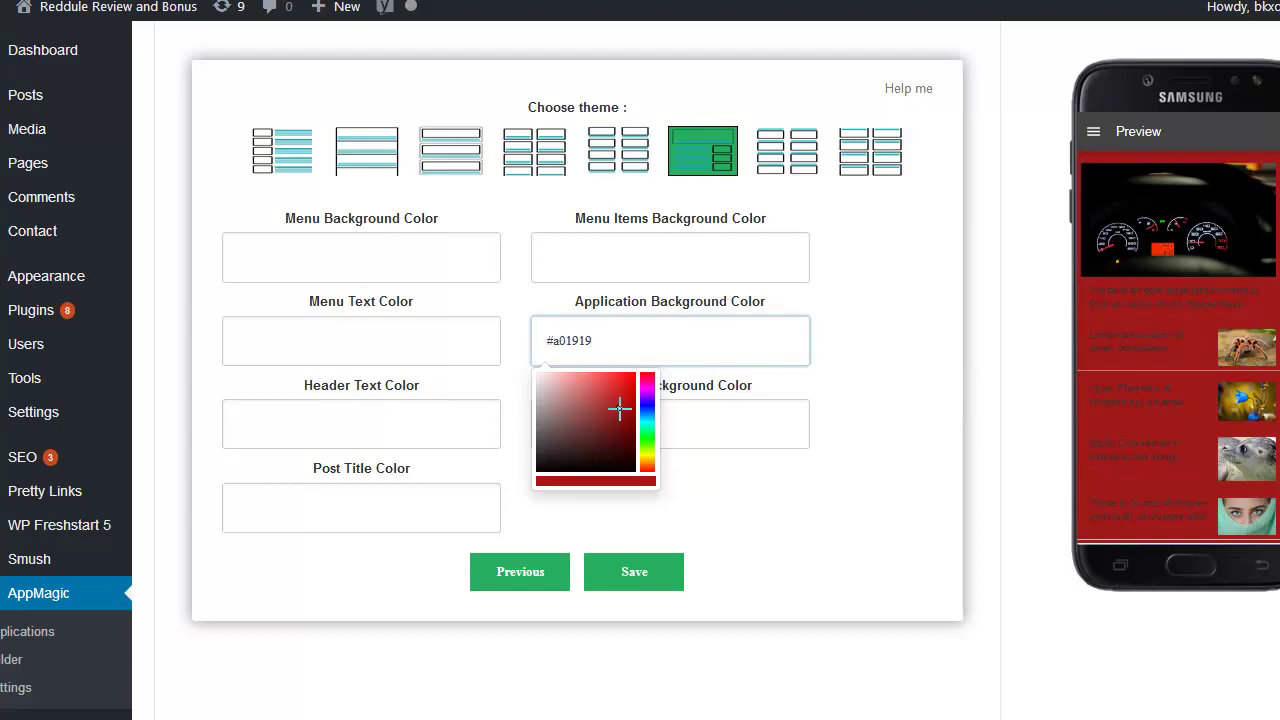
{"action": "left_click_drag", "start_coordinate": [620, 409], "coordinate": [554, 363]}
{"action": "key", "text": "BackSpace"}
{"action": "key", "text": "BackSpace"}
{"action": "key", "text": "BackSpace"}
{"action": "key", "text": "BackSpace"}
{"action": "key", "text": "BackSpace"}
{"action": "key", "text": "BackSpace"}
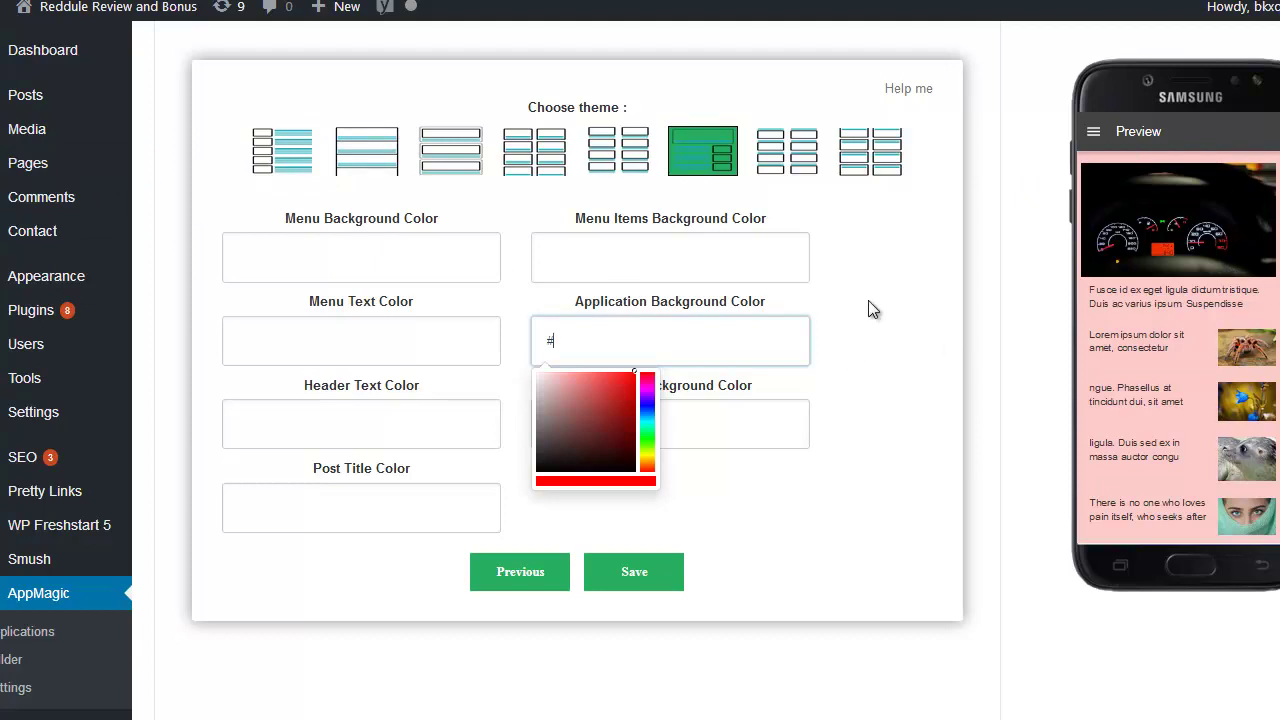
{"action": "type", "text": "ff0000"}
{"action": "left_click", "coordinate": [786, 152]}
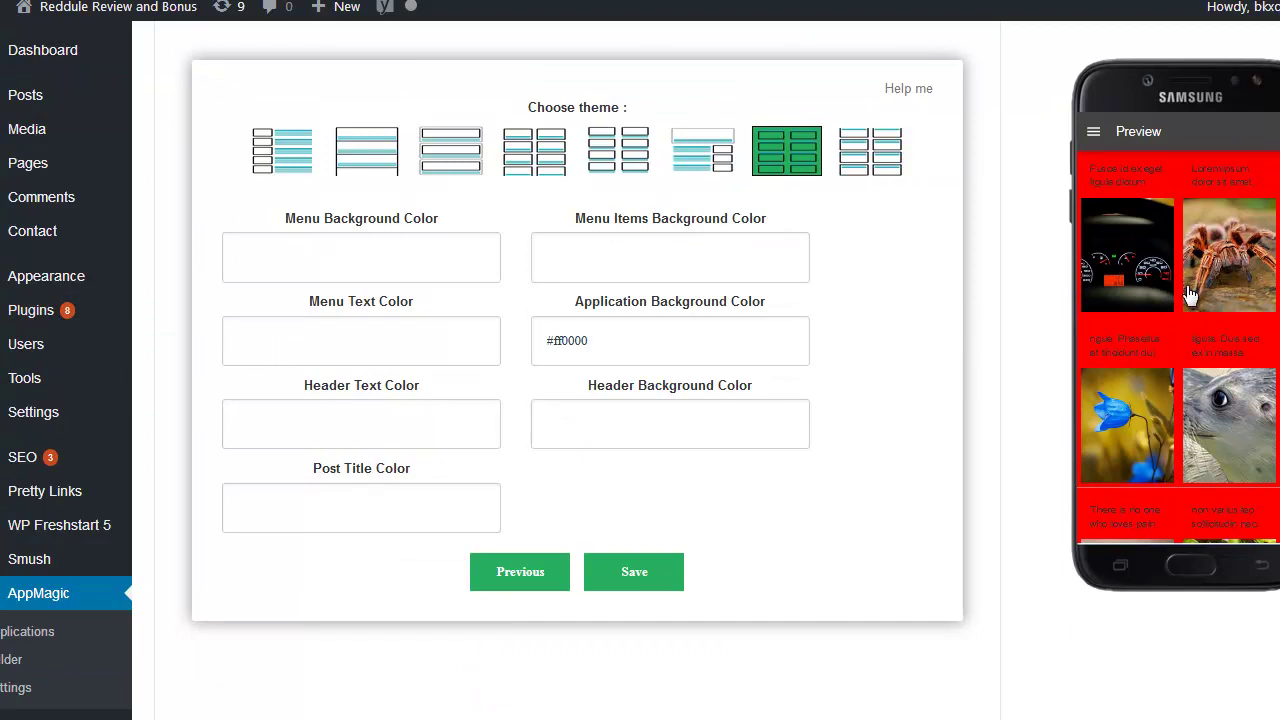
Save the grid theme and #ff0000 background, then return to the Test 1 title
{"action": "left_click", "coordinate": [652, 578]}
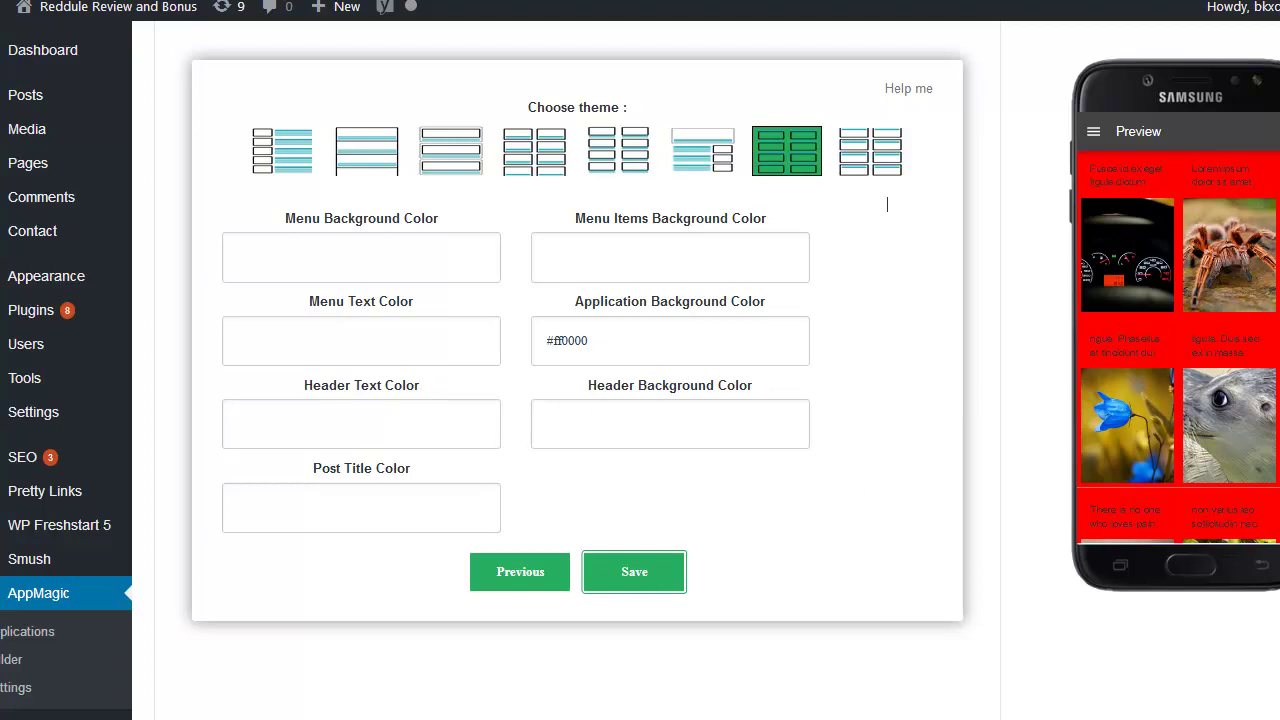
{"action": "scroll", "coordinate": [640, 370], "scroll_direction": "down", "scroll_amount": 3}
{"action": "scroll", "coordinate": [640, 370], "scroll_direction": "up", "scroll_amount": 4}
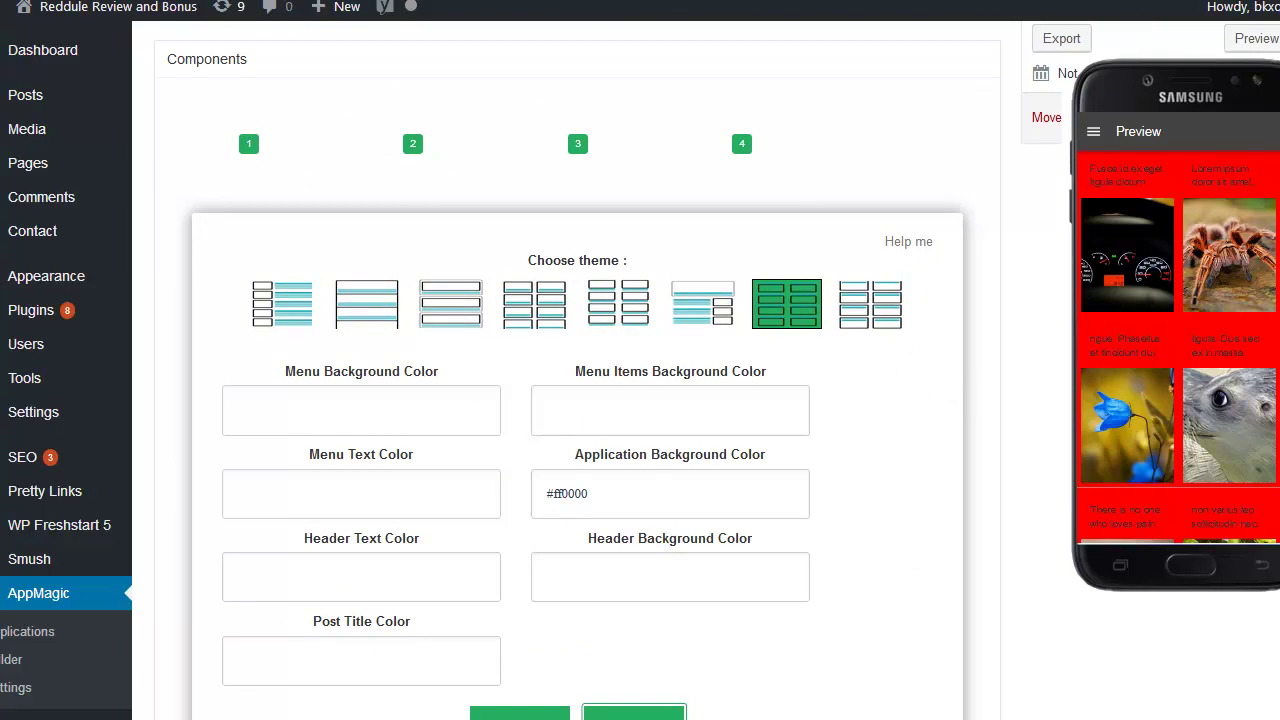
{"action": "scroll", "coordinate": [577, 370], "scroll_direction": "down", "scroll_amount": 5}
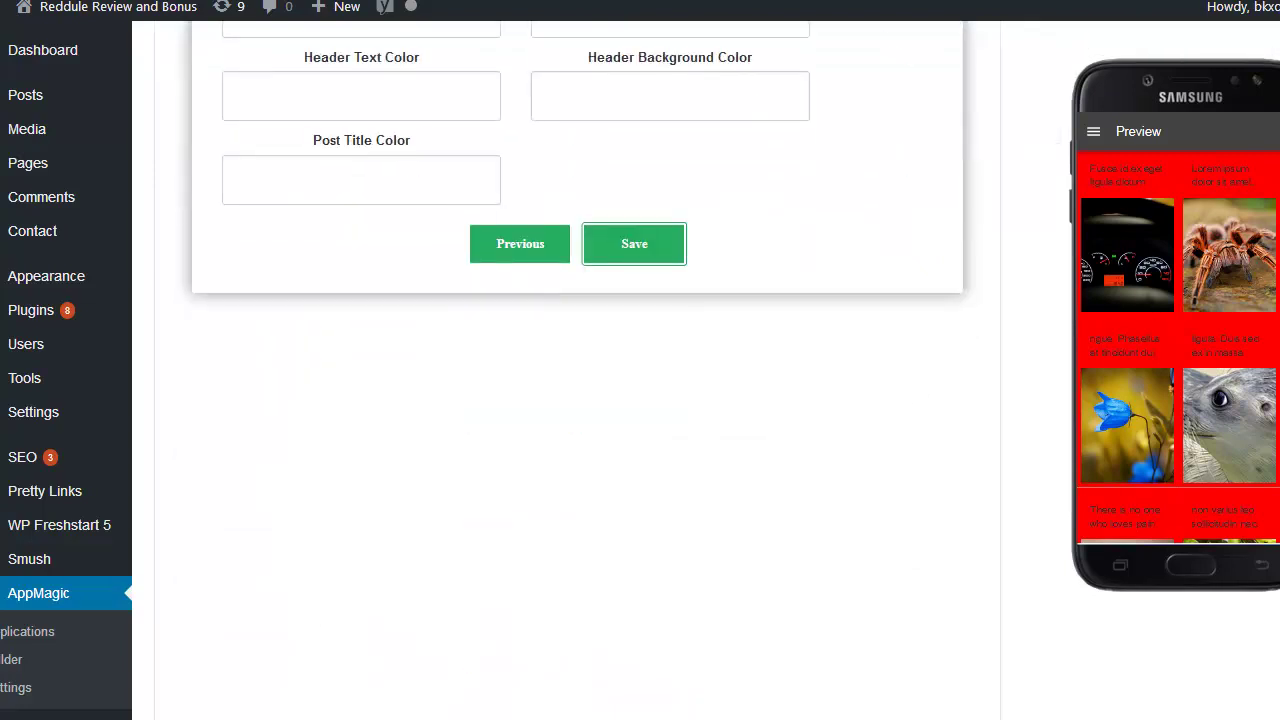
{"action": "scroll", "coordinate": [577, 370], "scroll_direction": "up", "scroll_amount": 5}
{"action": "scroll", "coordinate": [577, 370], "scroll_direction": "up", "scroll_amount": 1}
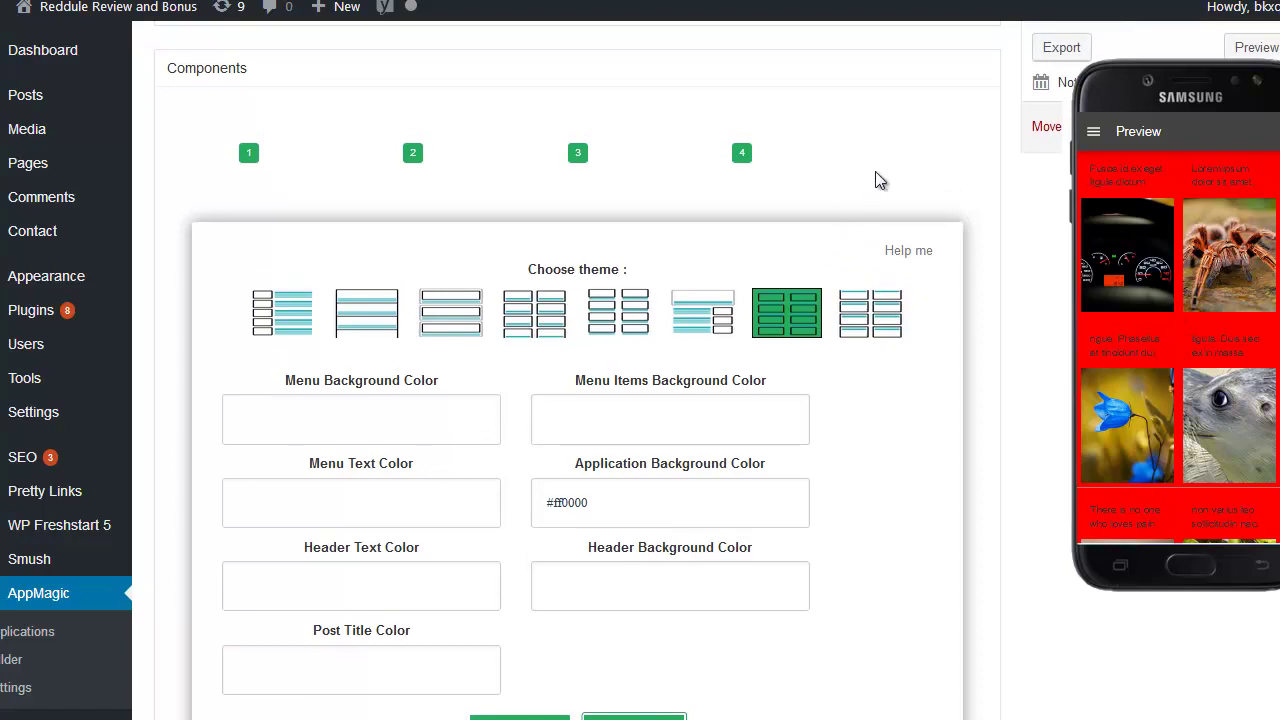
{"action": "scroll", "coordinate": [669, 320], "scroll_direction": "up", "scroll_amount": 2}
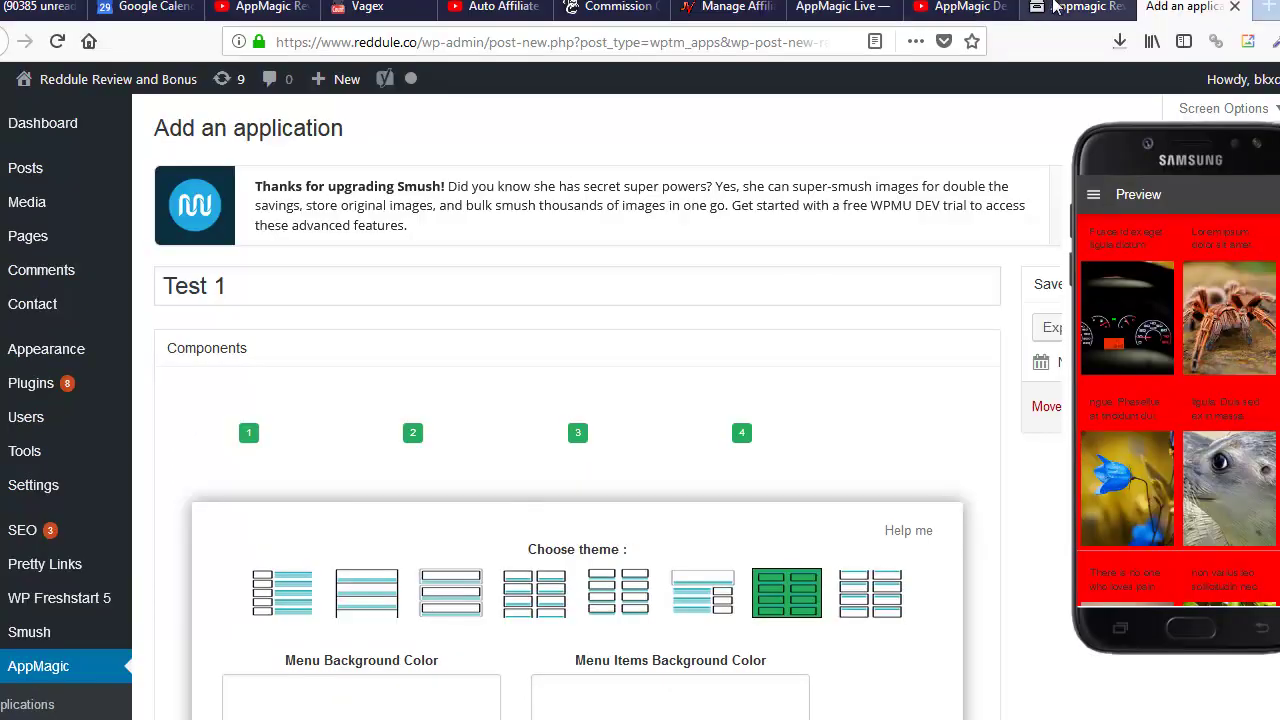
On the Appmagic sales page, scroll through the features, Buy Now price box and demo video
{"action": "left_click", "coordinate": [1060, 8]}
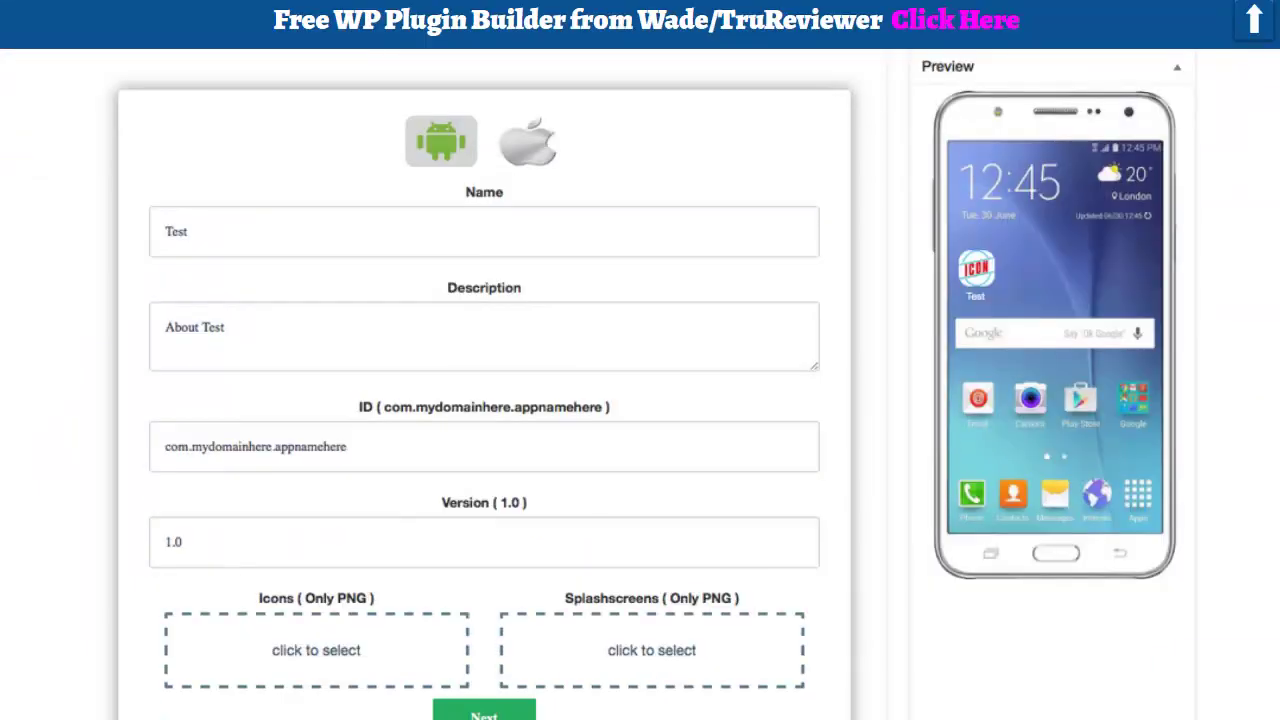
{"action": "scroll", "coordinate": [640, 384], "scroll_direction": "down", "scroll_amount": 8}
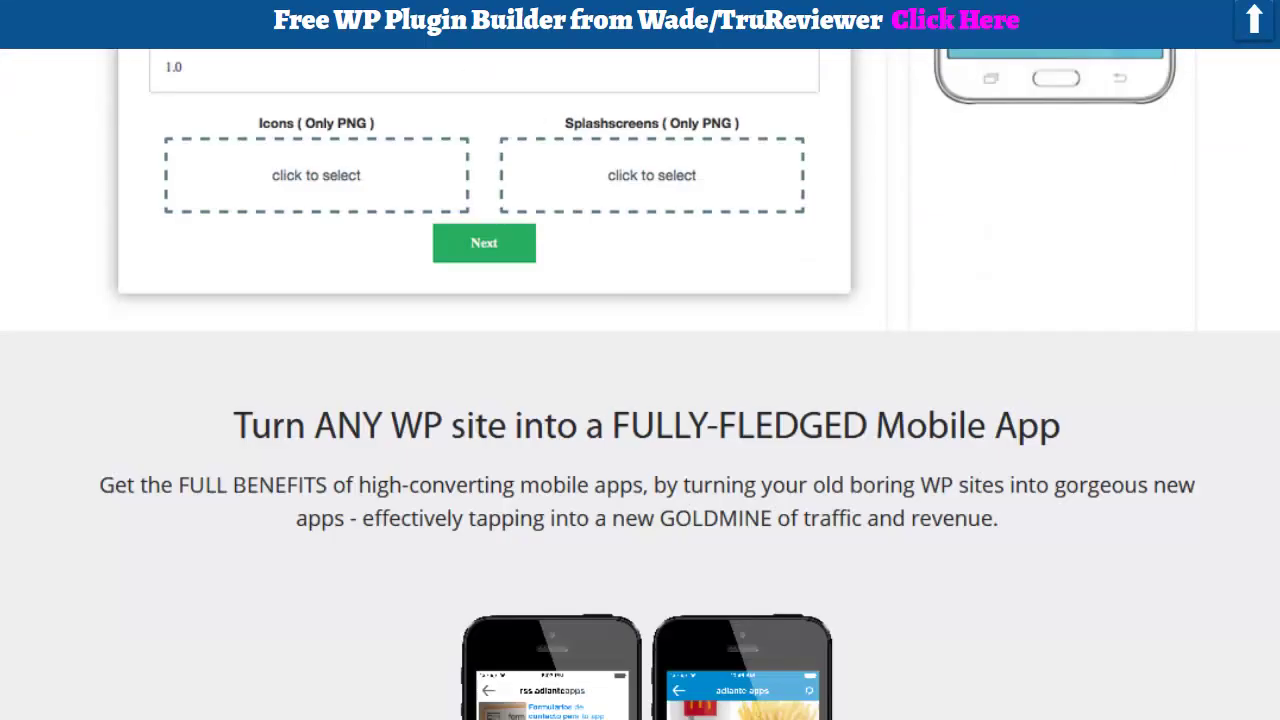
{"action": "scroll", "coordinate": [640, 384], "scroll_direction": "down", "scroll_amount": 12}
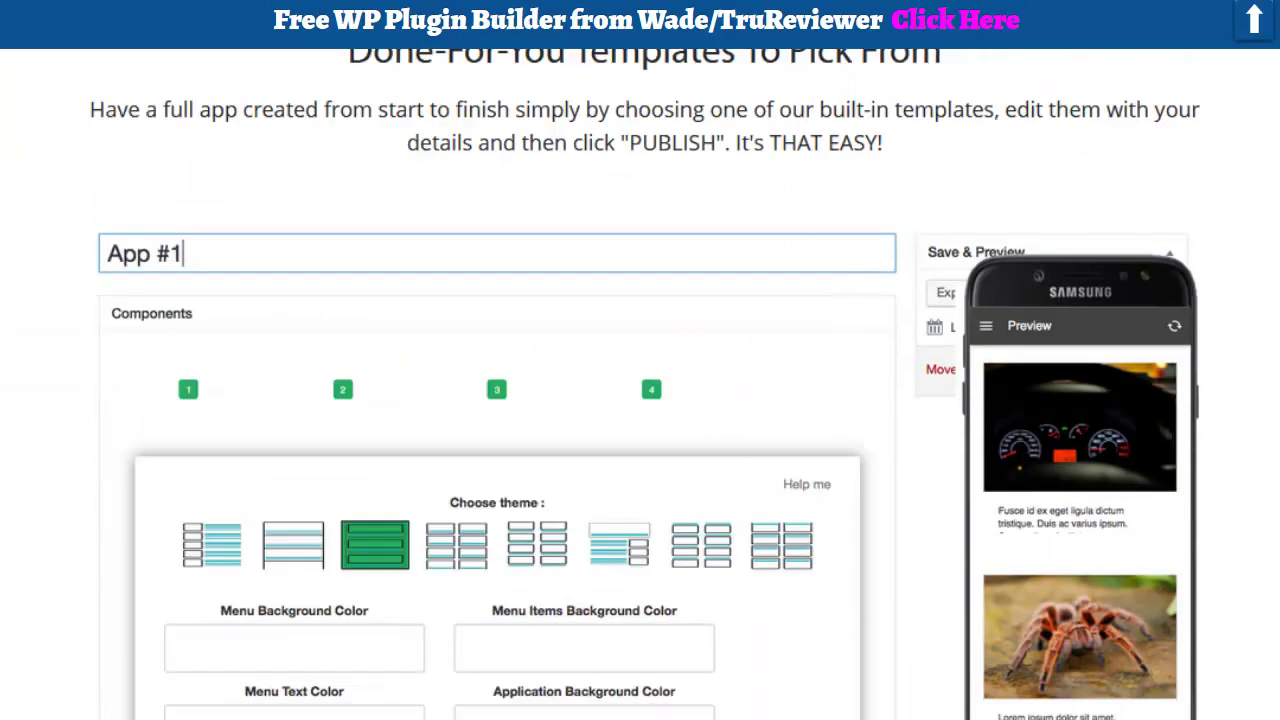
{"action": "scroll", "coordinate": [640, 384], "scroll_direction": "down", "scroll_amount": 10}
{"action": "scroll", "coordinate": [640, 384], "scroll_direction": "down", "scroll_amount": 7}
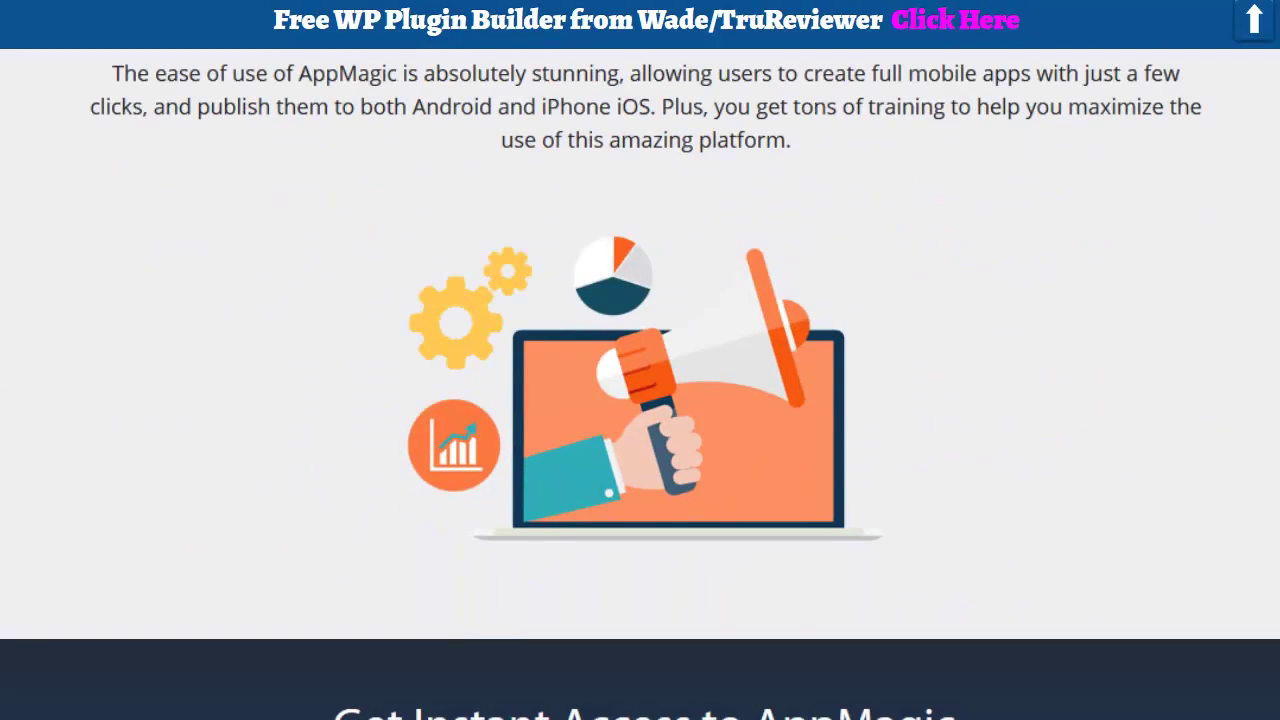
{"action": "scroll", "coordinate": [640, 384], "scroll_direction": "down", "scroll_amount": 5}
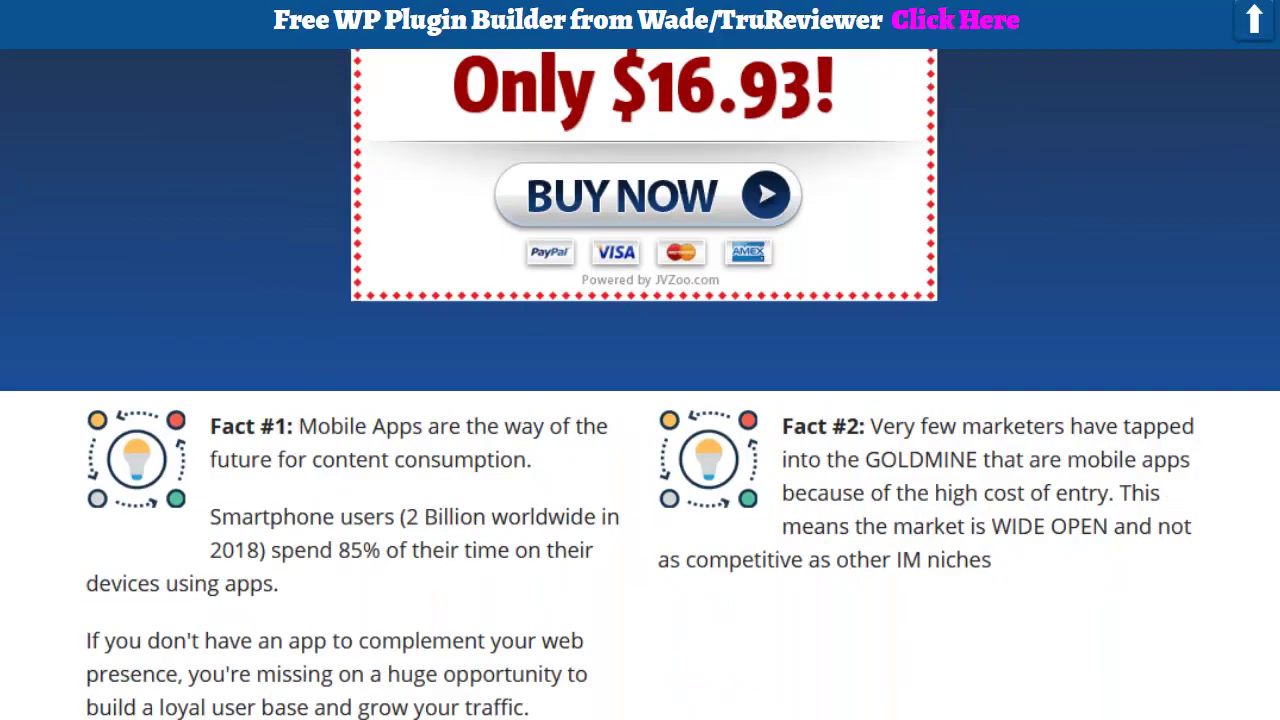
{"action": "scroll", "coordinate": [640, 384], "scroll_direction": "down", "scroll_amount": 12}
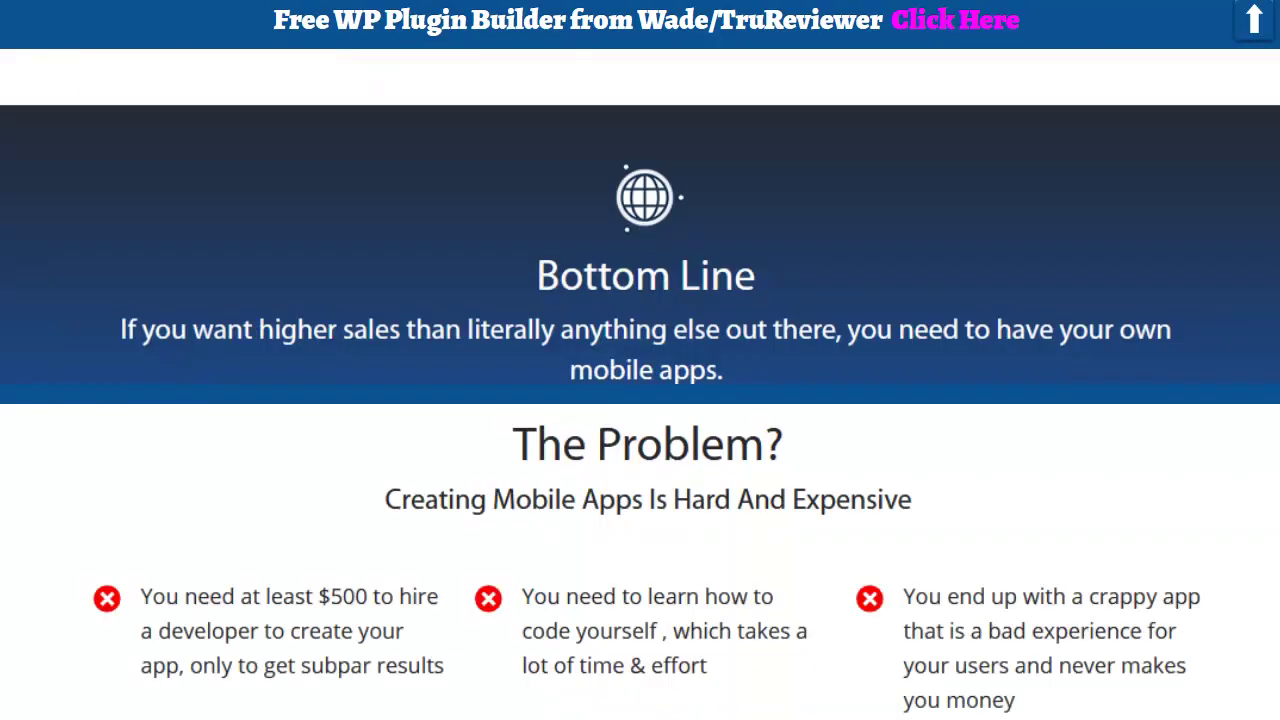
{"action": "scroll", "coordinate": [640, 384], "scroll_direction": "down", "scroll_amount": 4}
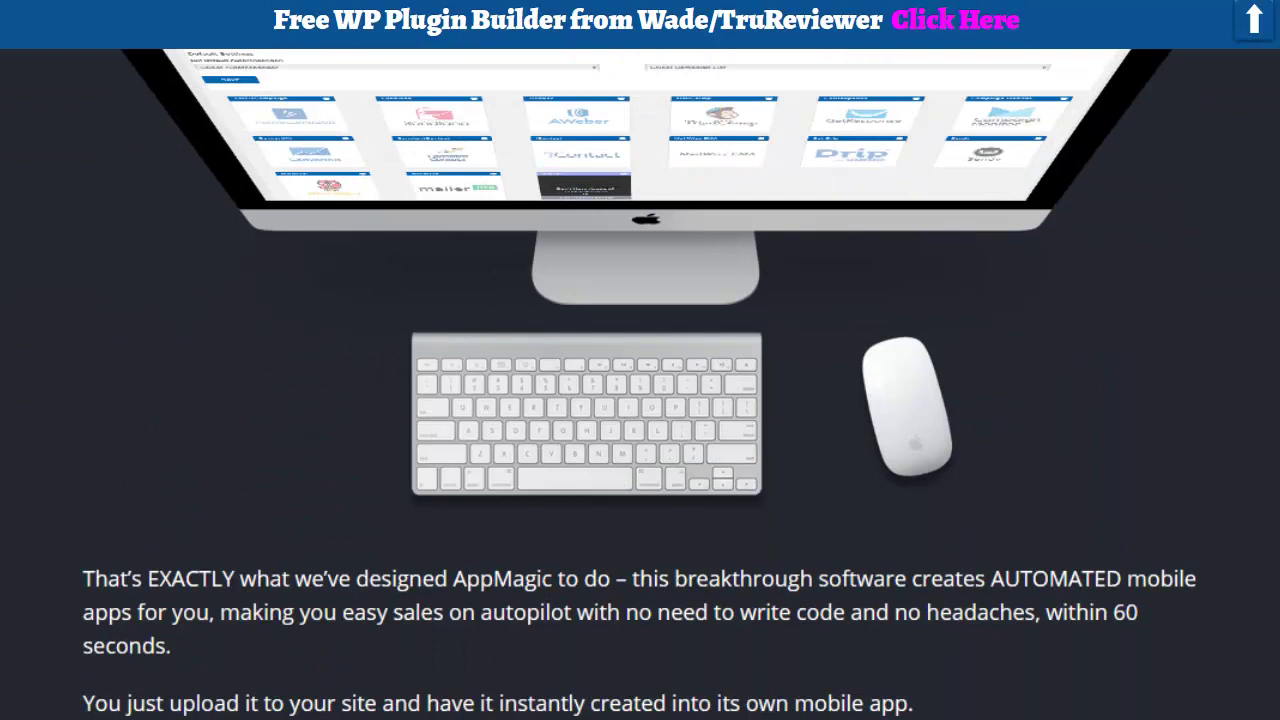
{"action": "scroll", "coordinate": [640, 384], "scroll_direction": "down", "scroll_amount": 2}
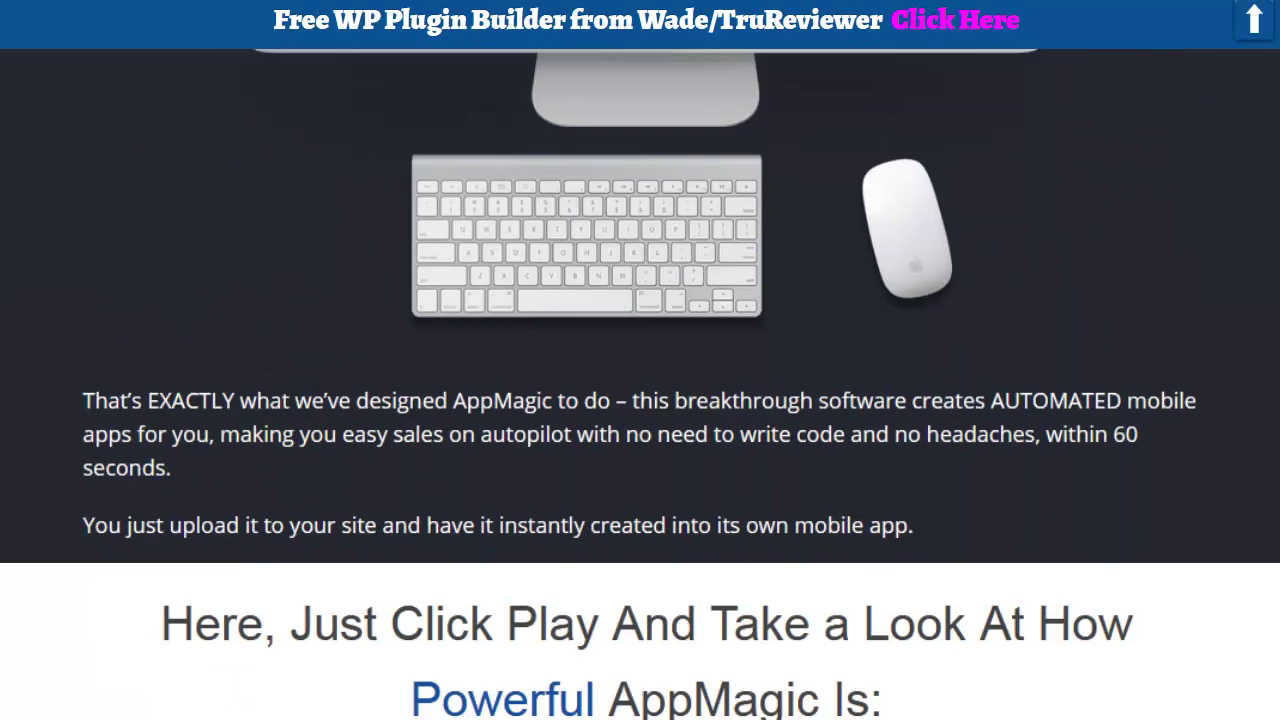
{"action": "scroll", "coordinate": [640, 384], "scroll_direction": "down", "scroll_amount": 8}
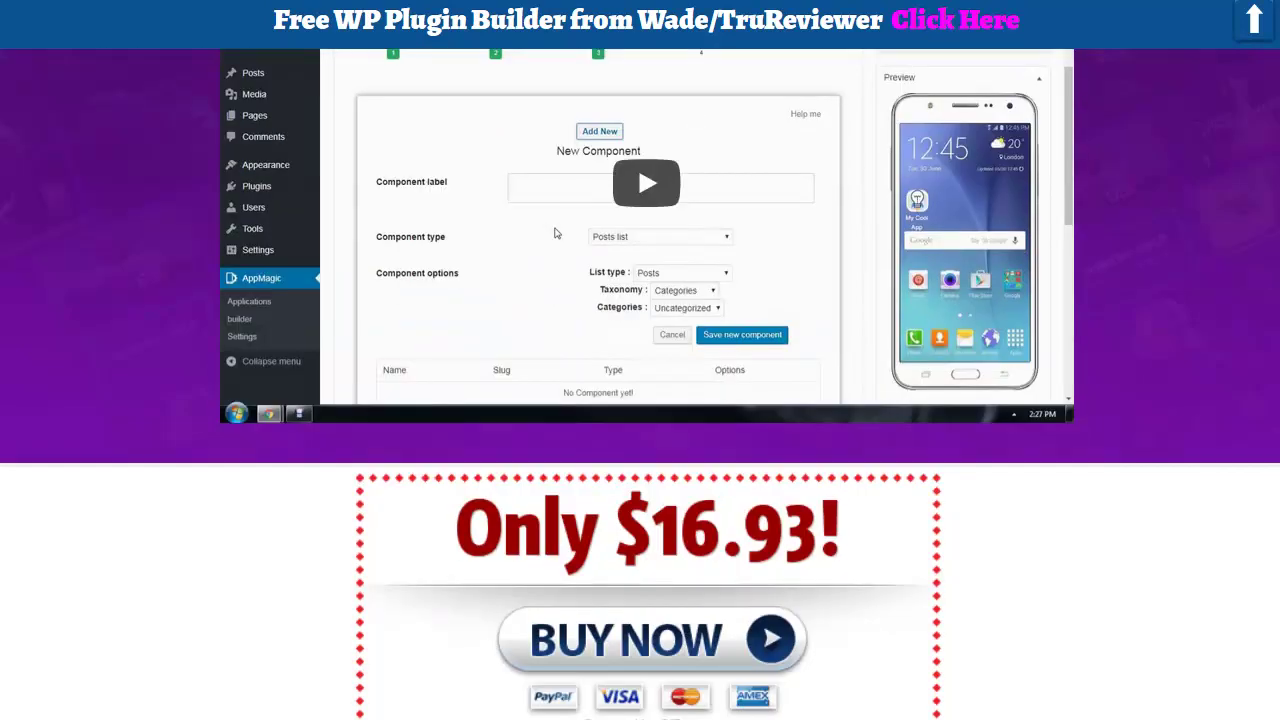
{"action": "scroll", "coordinate": [640, 384], "scroll_direction": "up", "scroll_amount": 3}
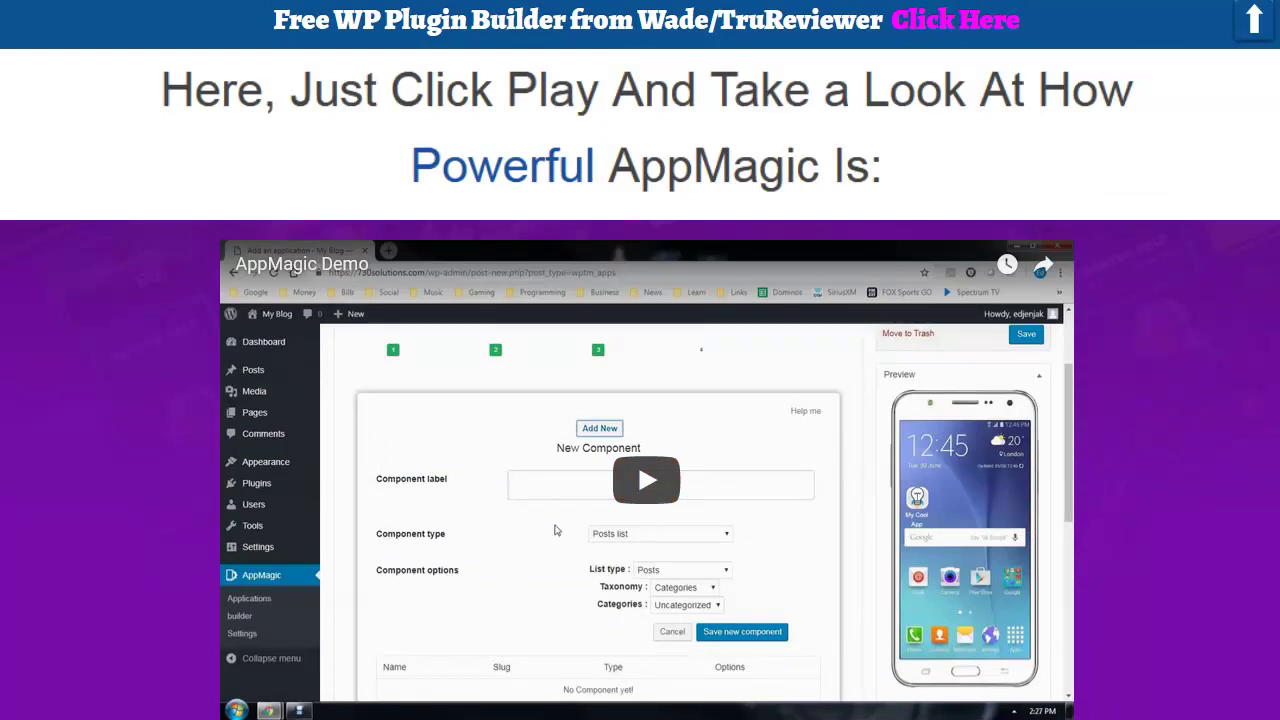
{"action": "scroll", "coordinate": [556, 530], "scroll_direction": "up", "scroll_amount": 6}
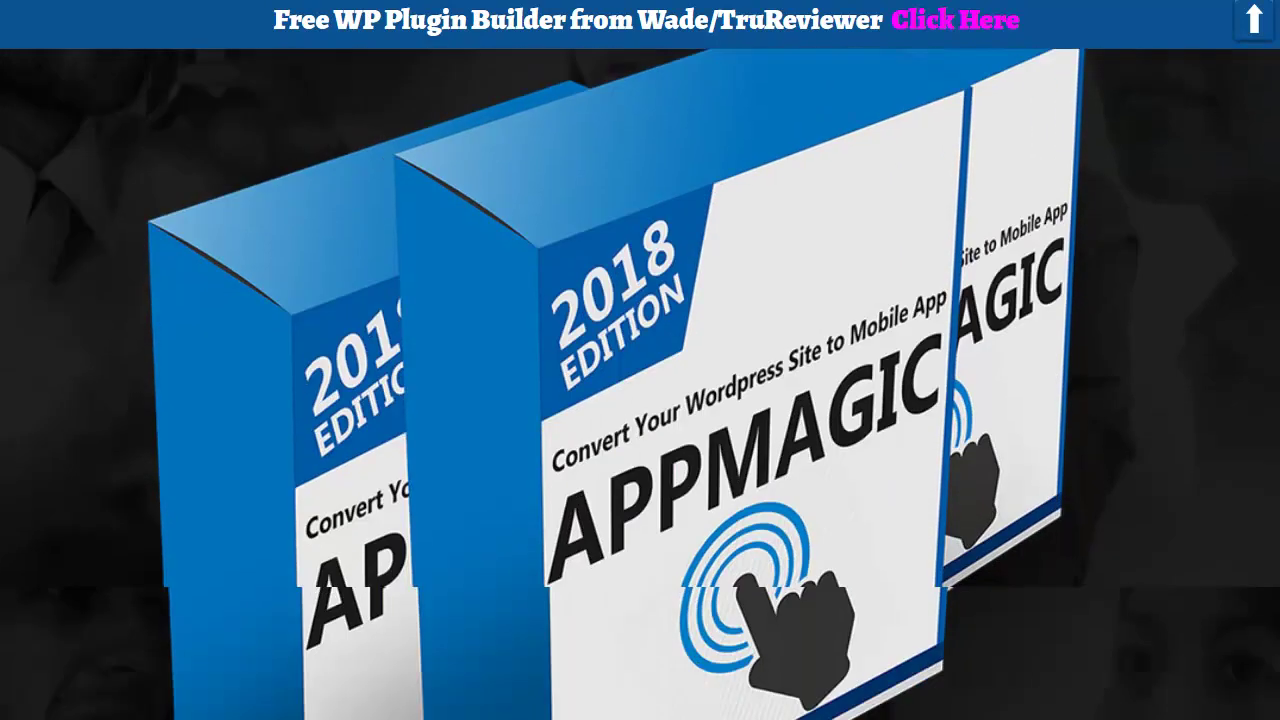
{"action": "scroll", "coordinate": [615, 384], "scroll_direction": "down", "scroll_amount": 1}
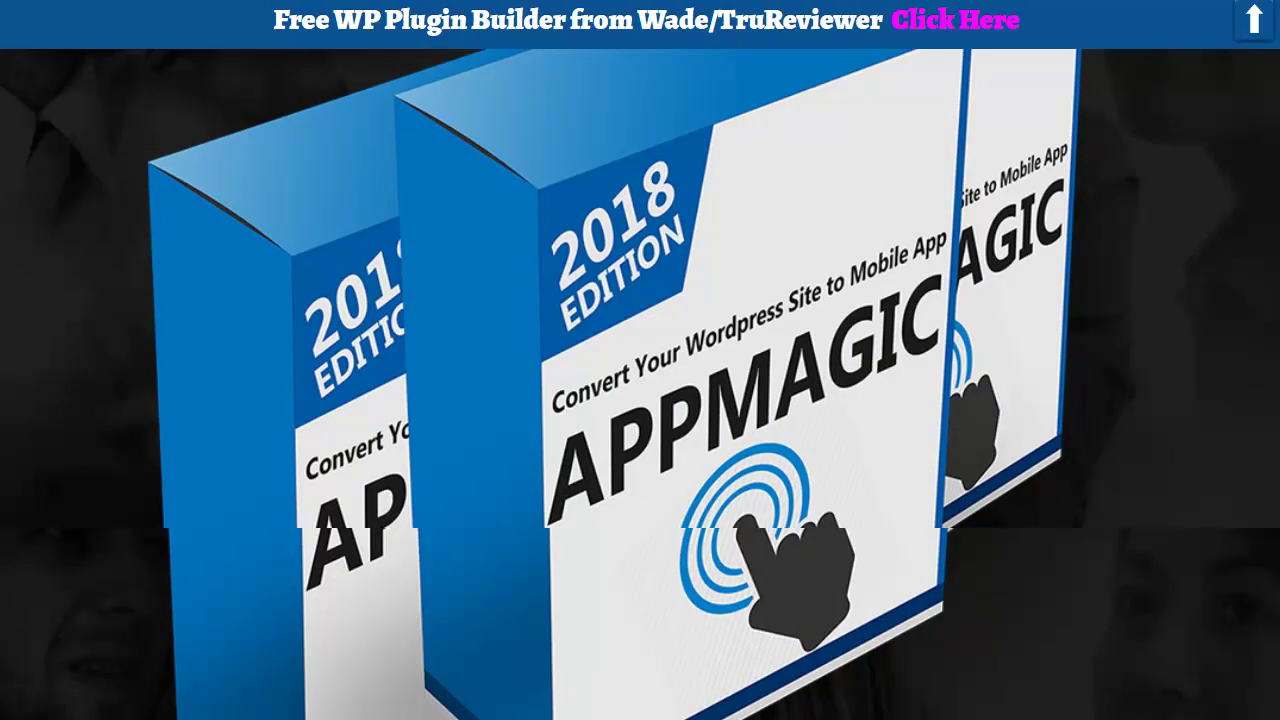